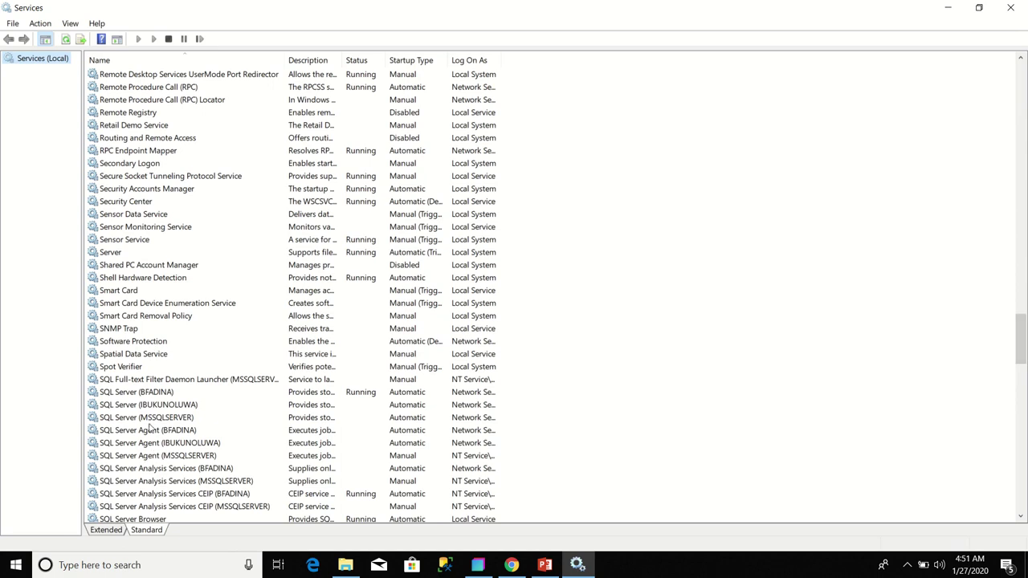
- Select the SQL Server (BFADINA) service and bring up its context menu of actions
{"action": "left_click", "coordinate": [150, 394]}
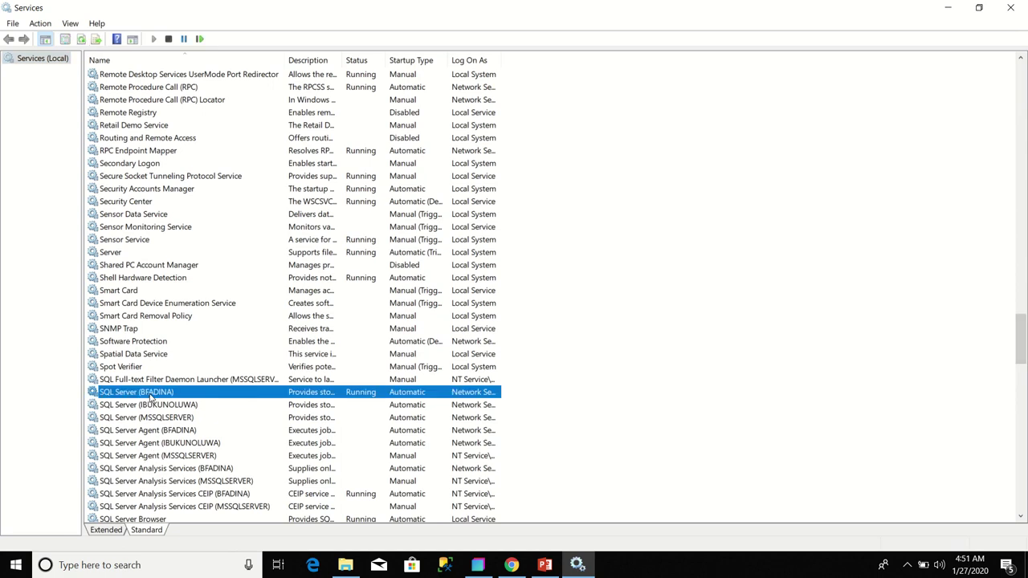
{"action": "right_click", "coordinate": [151, 394]}
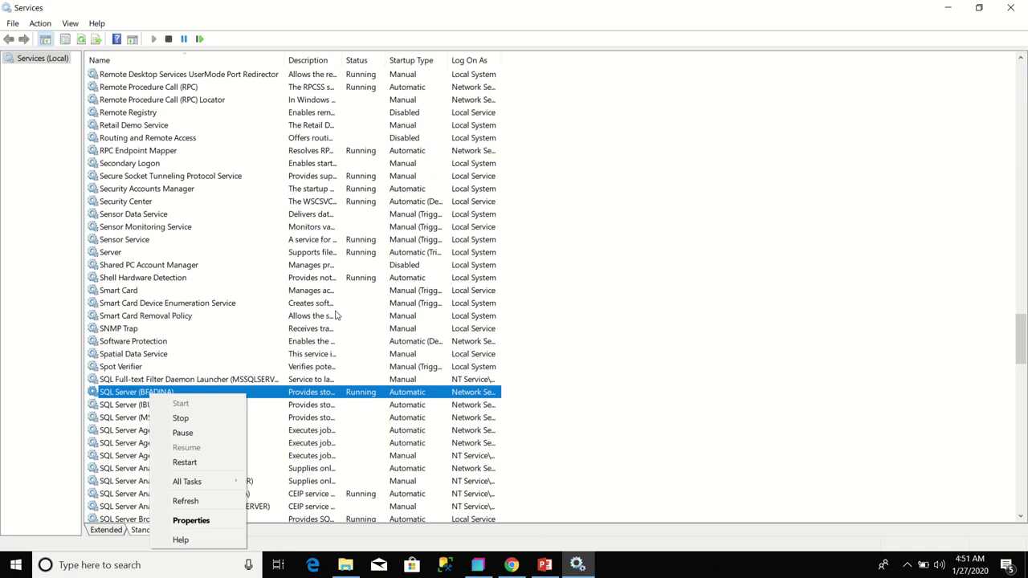
- Close Services and run Radzen as administrator from its desktop shortcut
{"action": "left_click", "coordinate": [1011, 10]}
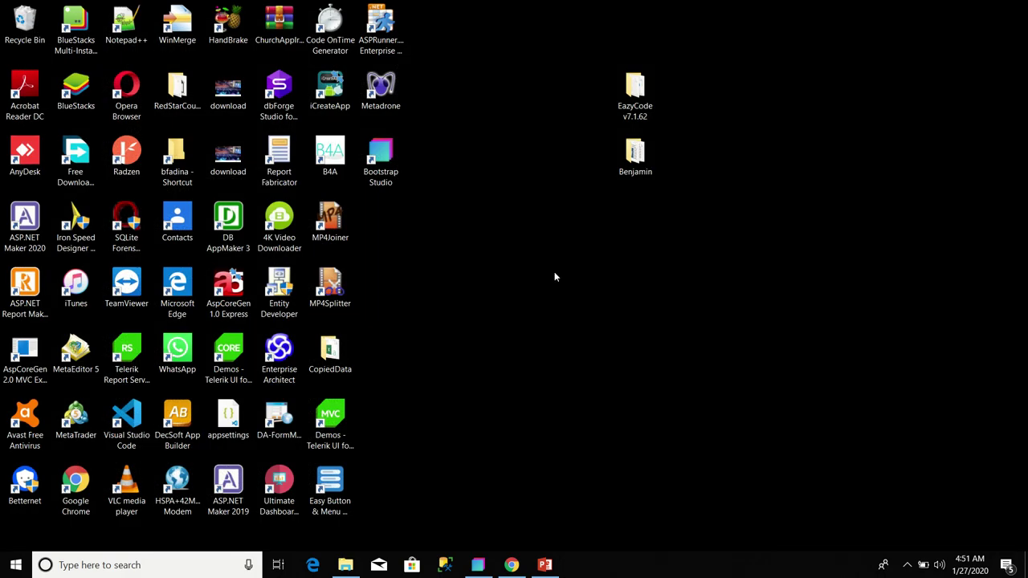
{"action": "right_click", "coordinate": [137, 154]}
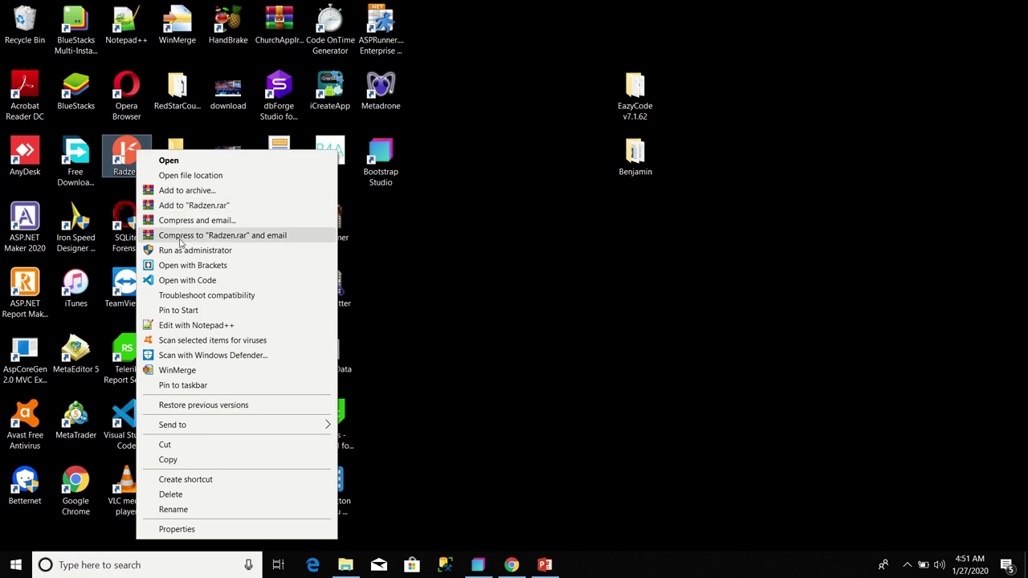
{"action": "left_click", "coordinate": [180, 252]}
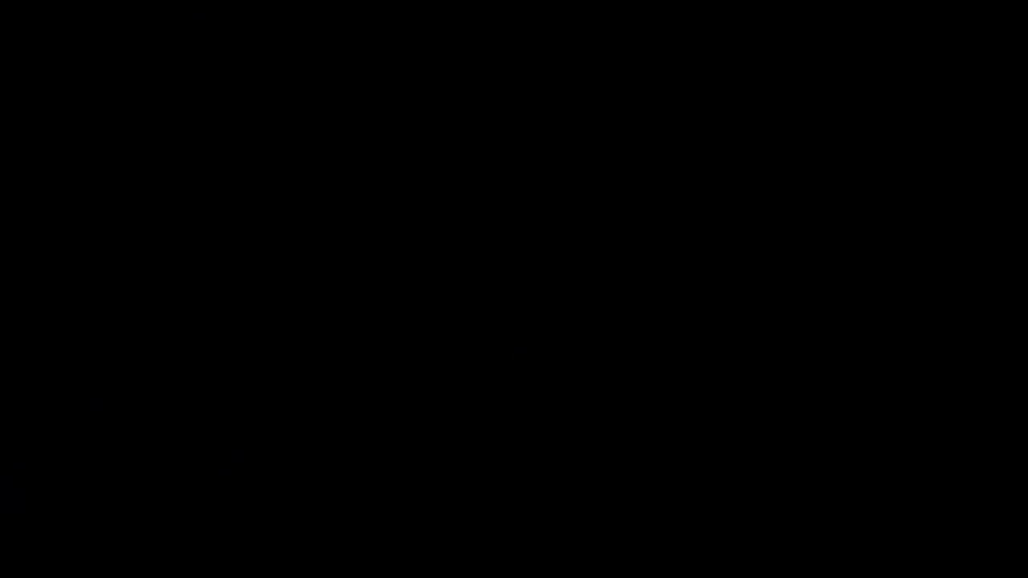
- Approve the UAC prompt and open BankAppAngular from My Applications
{"action": "left_click", "coordinate": [447, 379]}
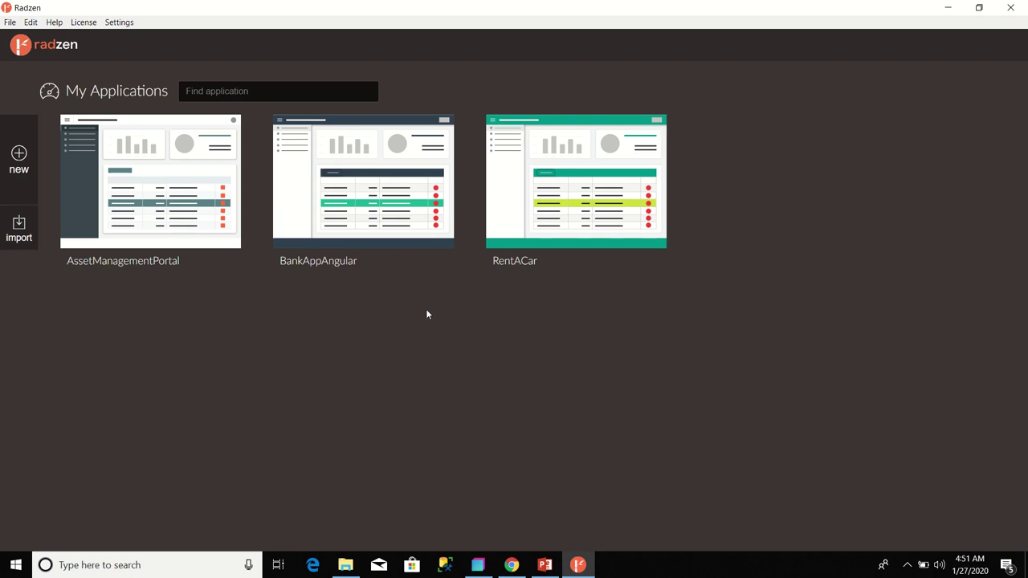
{"action": "mouse_move", "coordinate": [370, 189]}
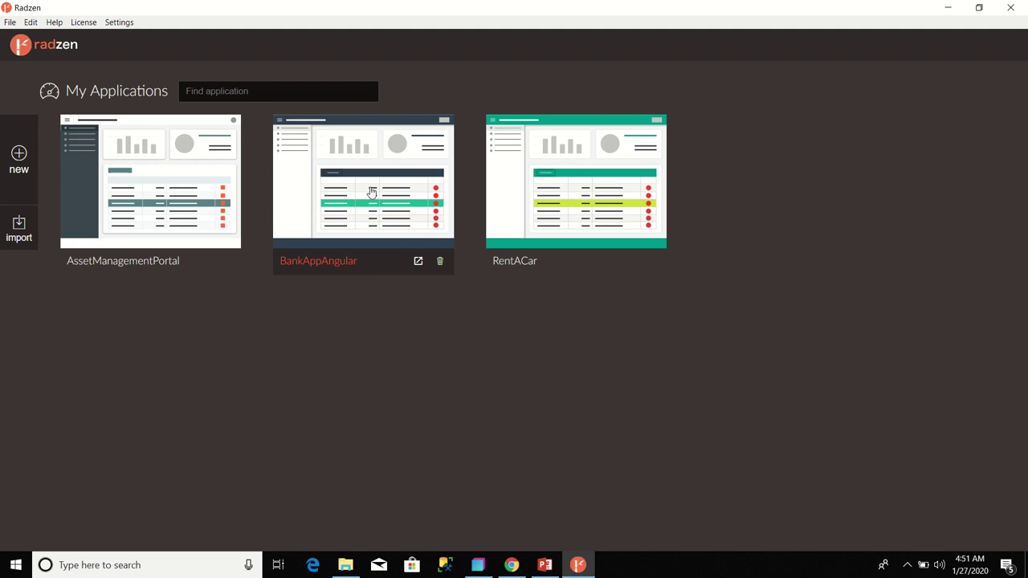
{"action": "left_click", "coordinate": [370, 189]}
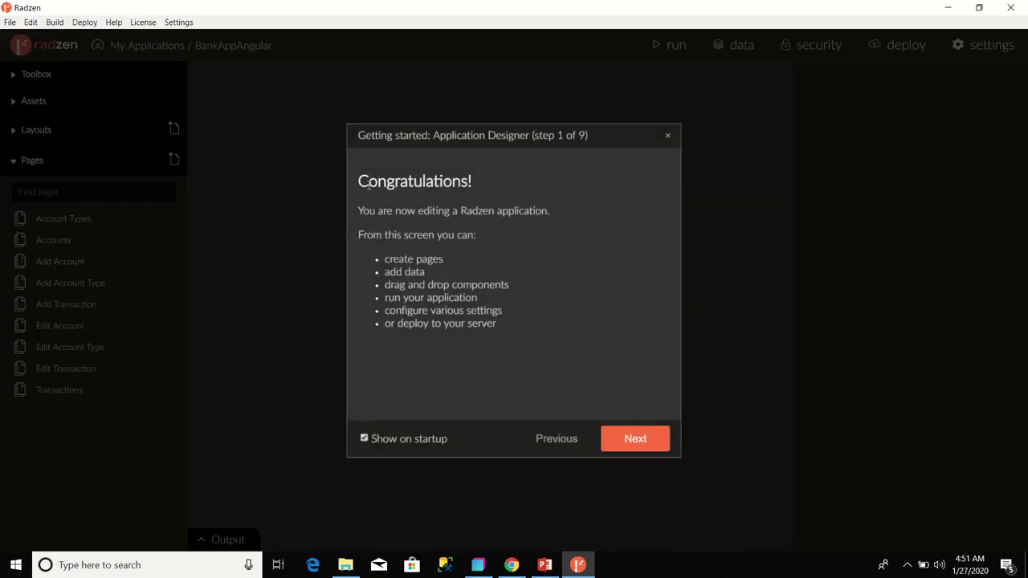
- Close the Getting started: Application Designer dialog
{"action": "left_click", "coordinate": [667, 138]}
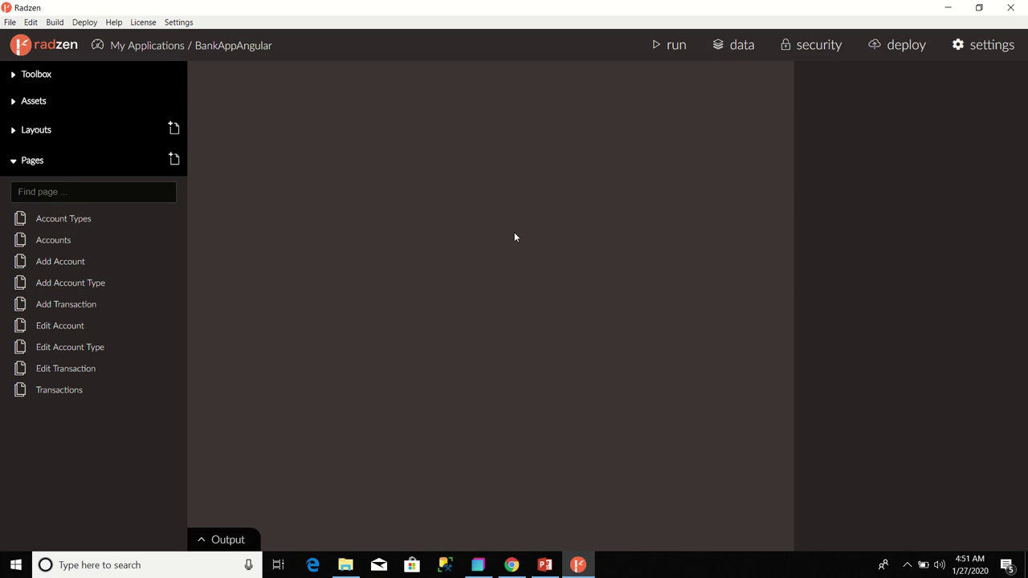
- On the Add Account page, select form0 and open its Fields editor
{"action": "left_click", "coordinate": [64, 268]}
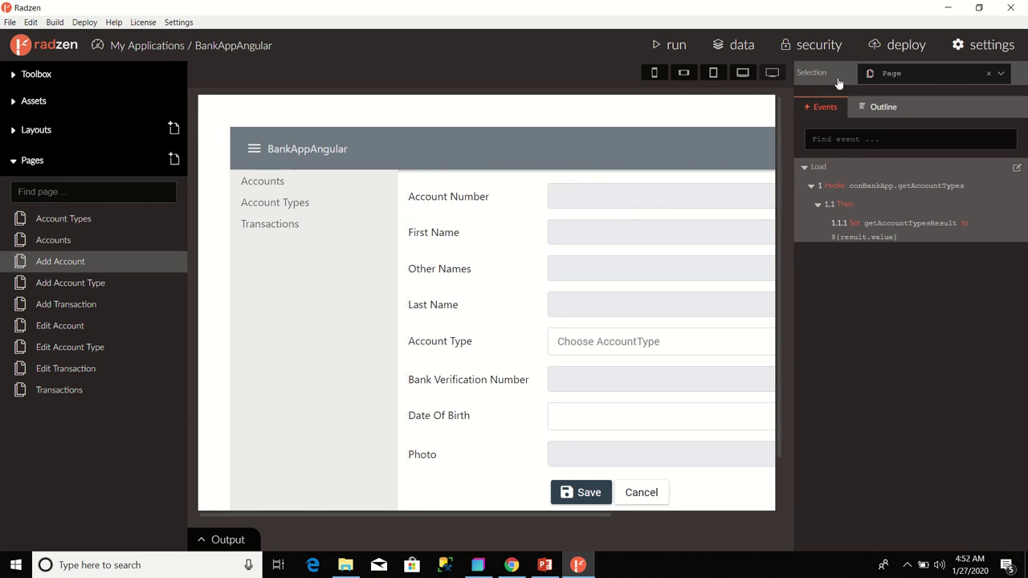
{"action": "left_click", "coordinate": [1001, 79]}
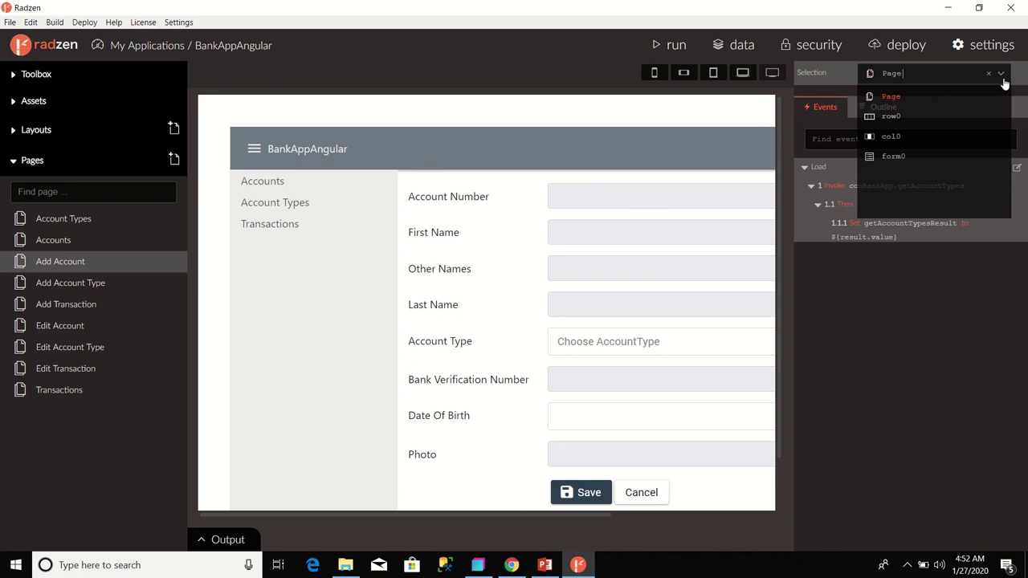
{"action": "left_click", "coordinate": [893, 156]}
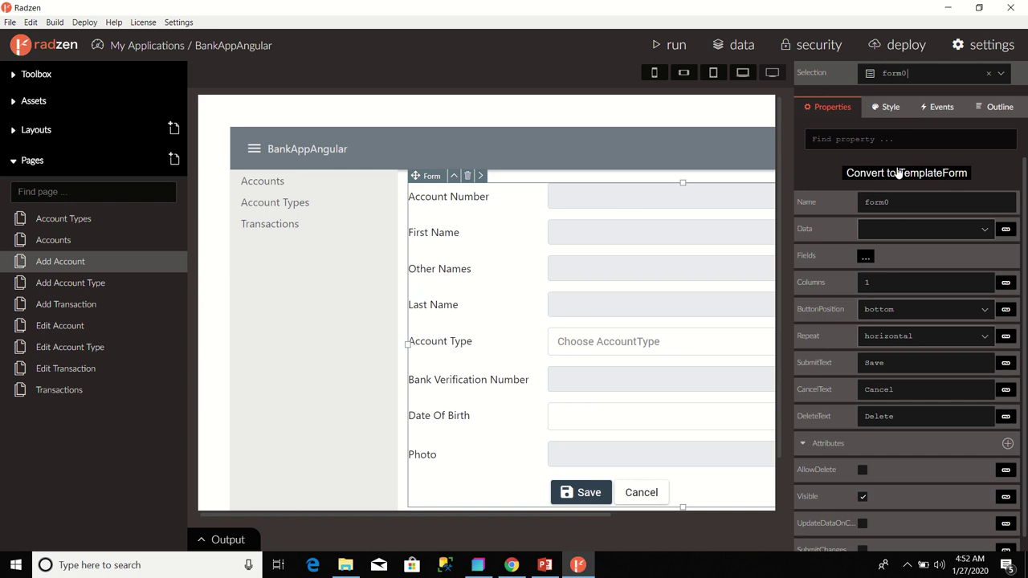
{"action": "left_click", "coordinate": [1002, 75]}
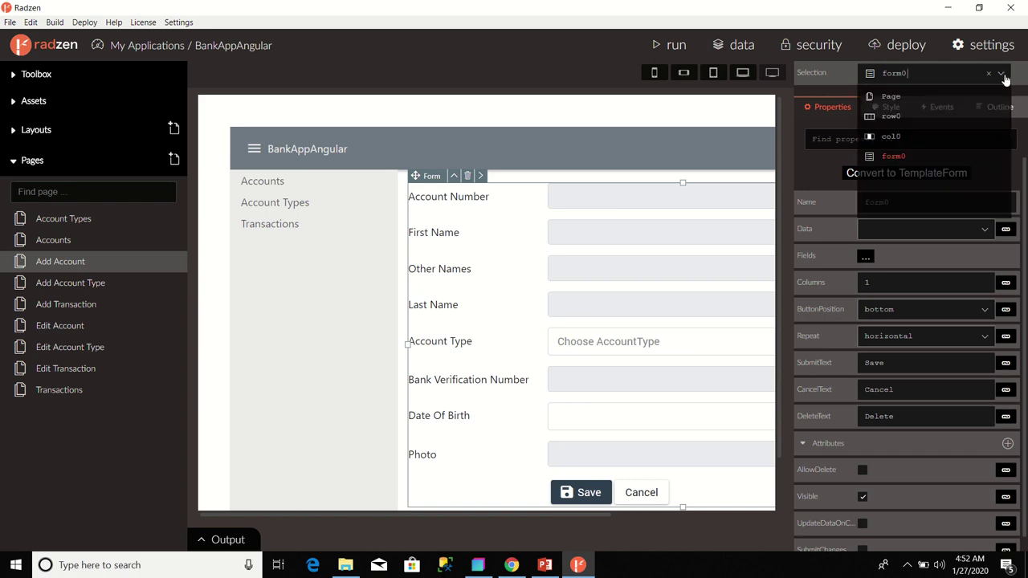
{"action": "left_click", "coordinate": [892, 157]}
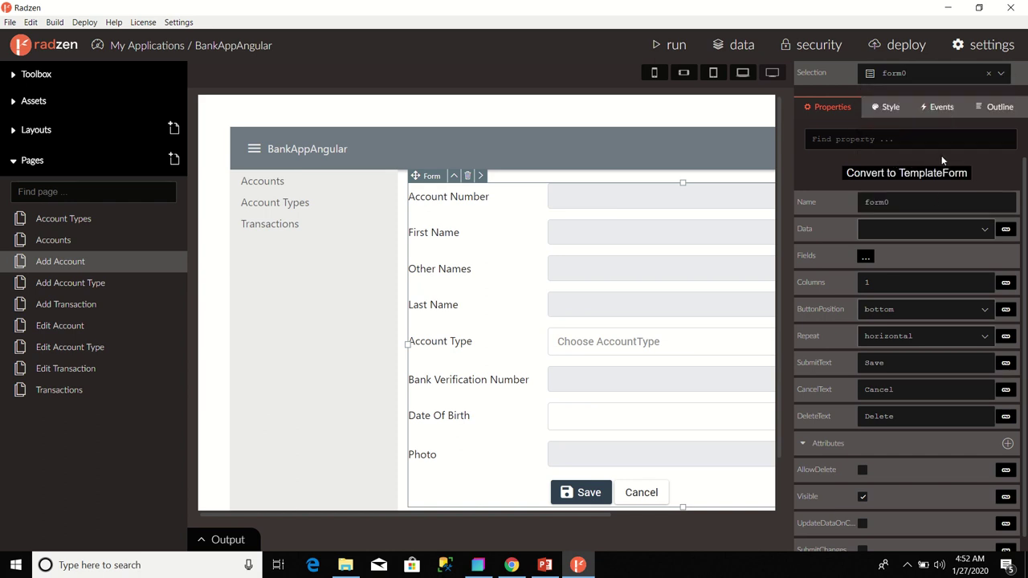
{"action": "left_click", "coordinate": [865, 259]}
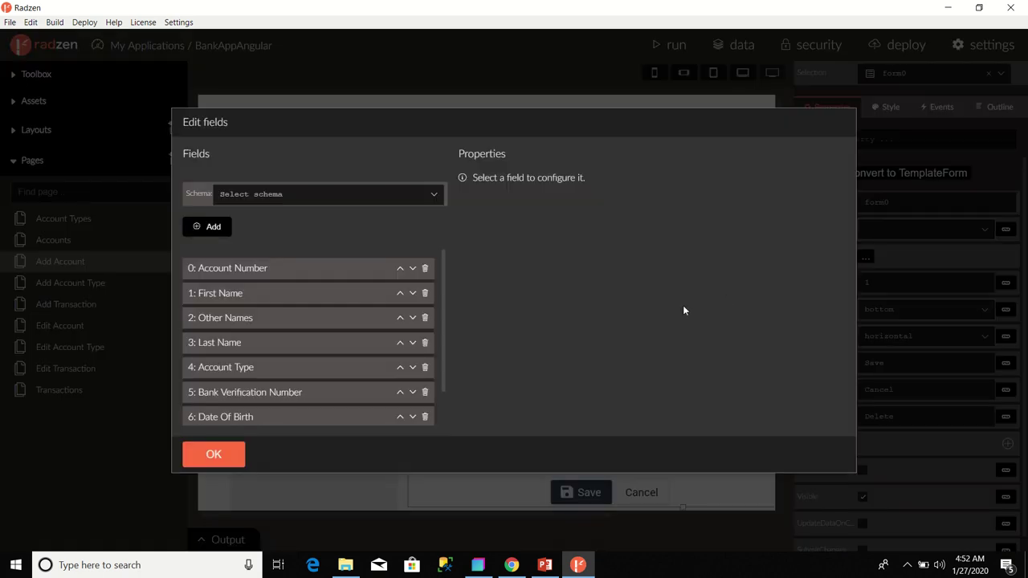
- Make field 7: Photo a file type with ChooseText 'Please Upload Account Holder's Photo'
{"action": "left_click_drag", "start_coordinate": [439, 364], "coordinate": [450, 411]}
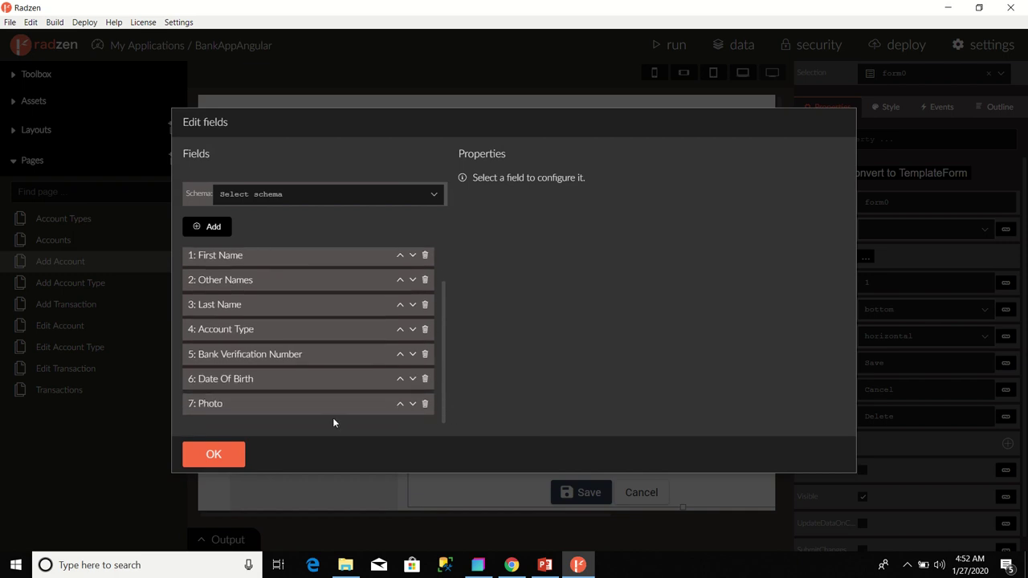
{"action": "left_click", "coordinate": [219, 407]}
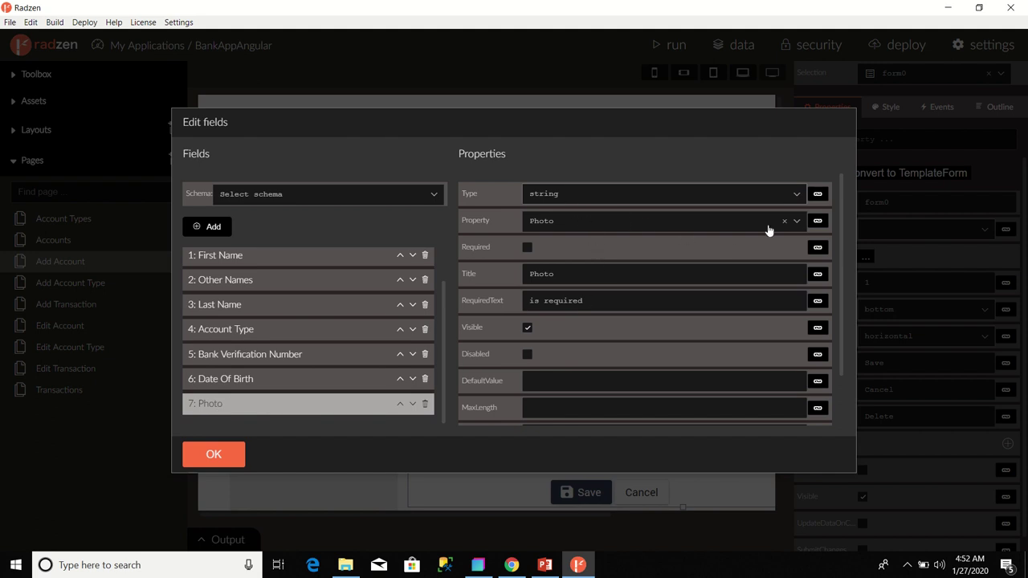
{"action": "left_click", "coordinate": [795, 196]}
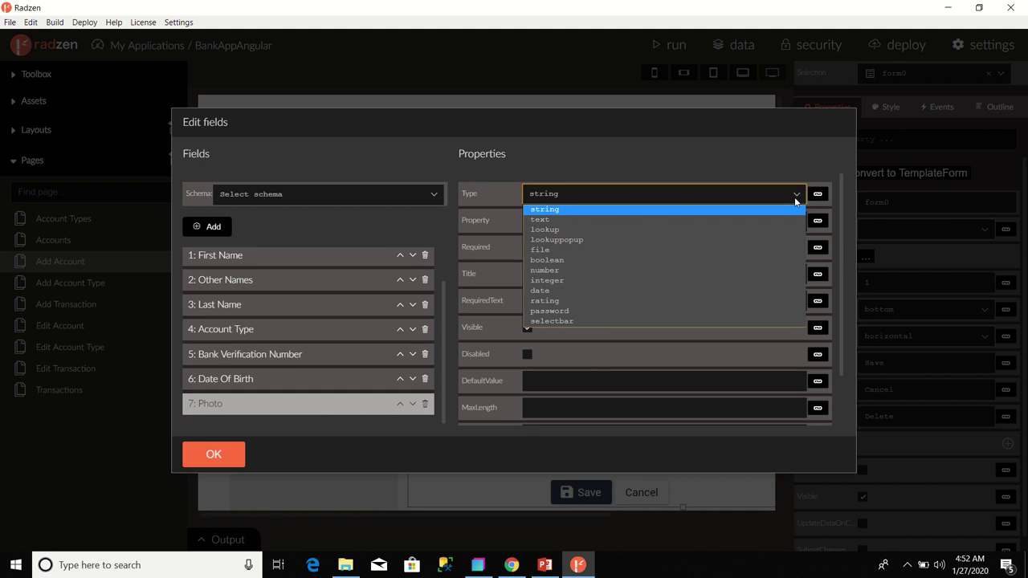
{"action": "left_click", "coordinate": [540, 253]}
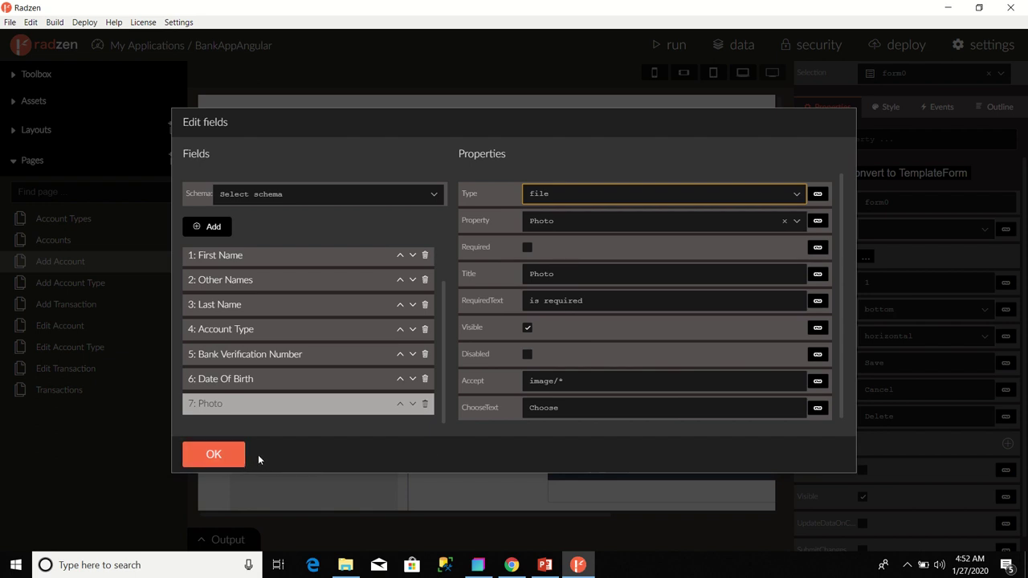
{"action": "left_click", "coordinate": [616, 408]}
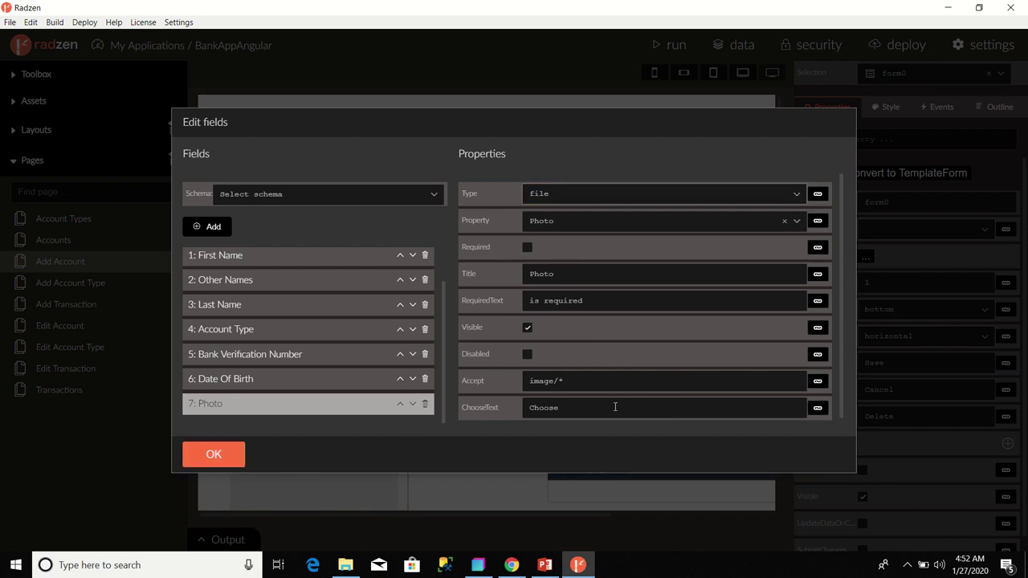
{"action": "key", "text": "BackSpace"}
{"action": "key", "text": "BackSpace"}
{"action": "key", "text": "BackSpace"}
{"action": "key", "text": "BackSpace"}
{"action": "key", "text": "BackSpace"}
{"action": "key", "text": "BackSpace"}
{"action": "type", "text": "Please Upload Account Holder's Photo"}
{"action": "left_click", "coordinate": [226, 457]}
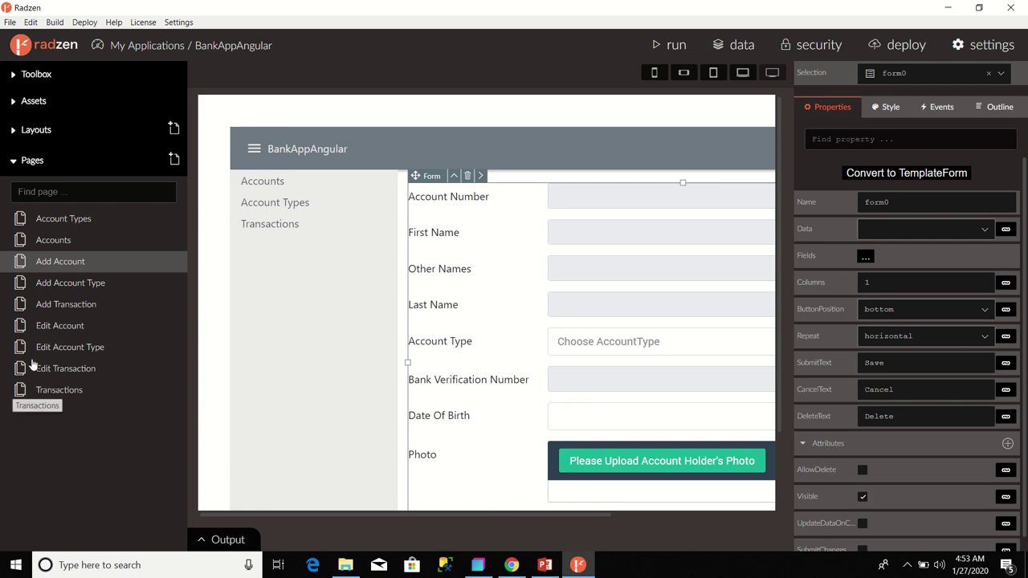
- On the Edit Account page, select form0 and open its Fields editor
{"action": "left_click", "coordinate": [43, 332]}
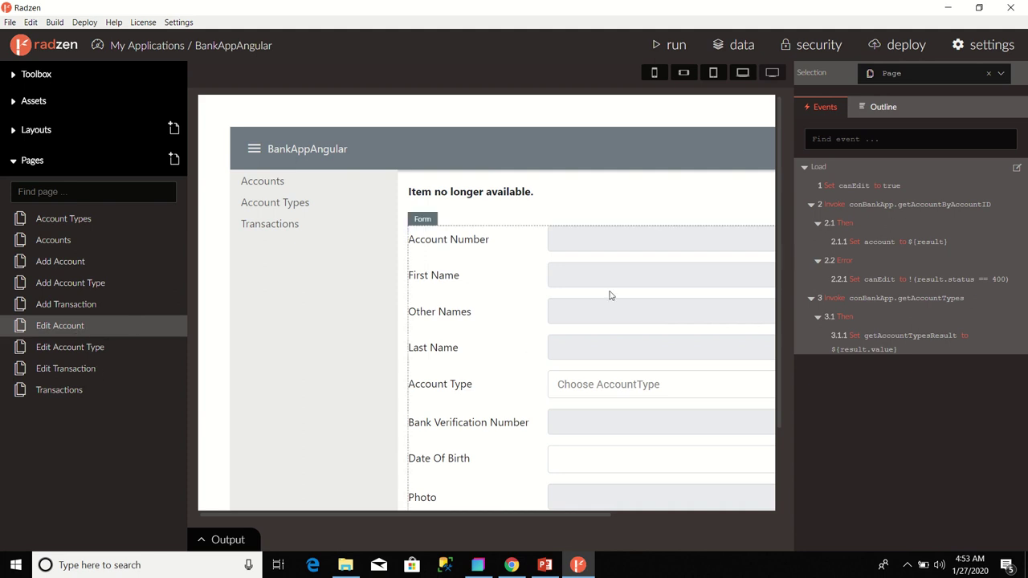
{"action": "left_click", "coordinate": [1002, 76]}
{"action": "left_click_drag", "start_coordinate": [1006, 119], "coordinate": [1006, 152]}
{"action": "left_click", "coordinate": [888, 206]}
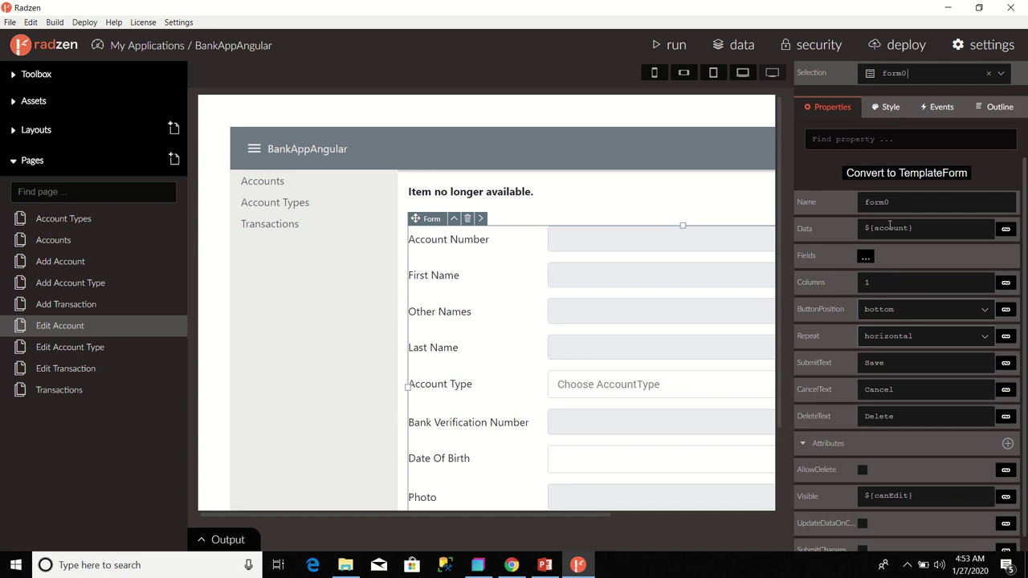
{"action": "left_click", "coordinate": [865, 257]}
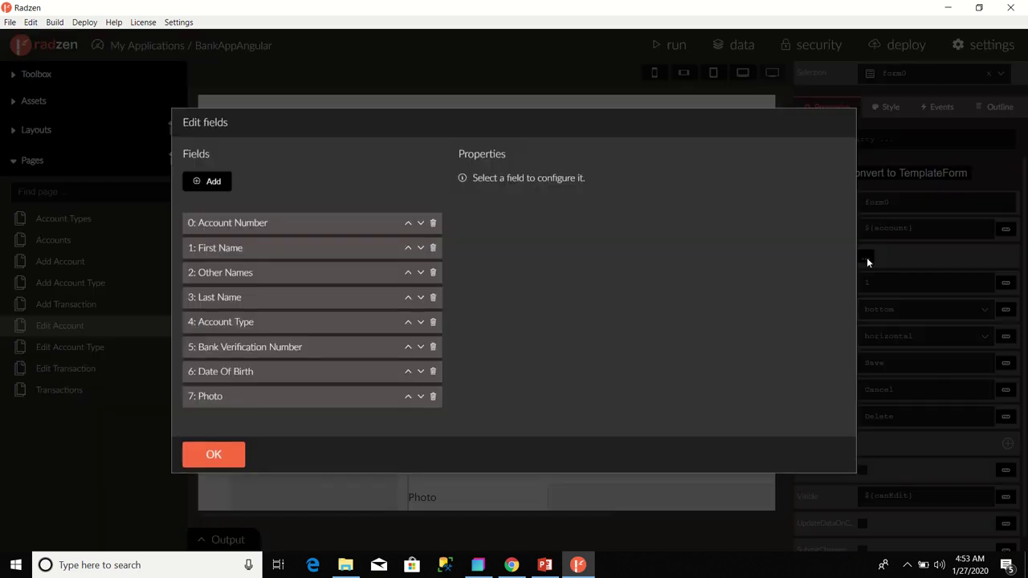
- Set the Photo field to file type with ChooseText 'Please Upload Account Holder's Photo'
{"action": "left_click", "coordinate": [208, 397]}
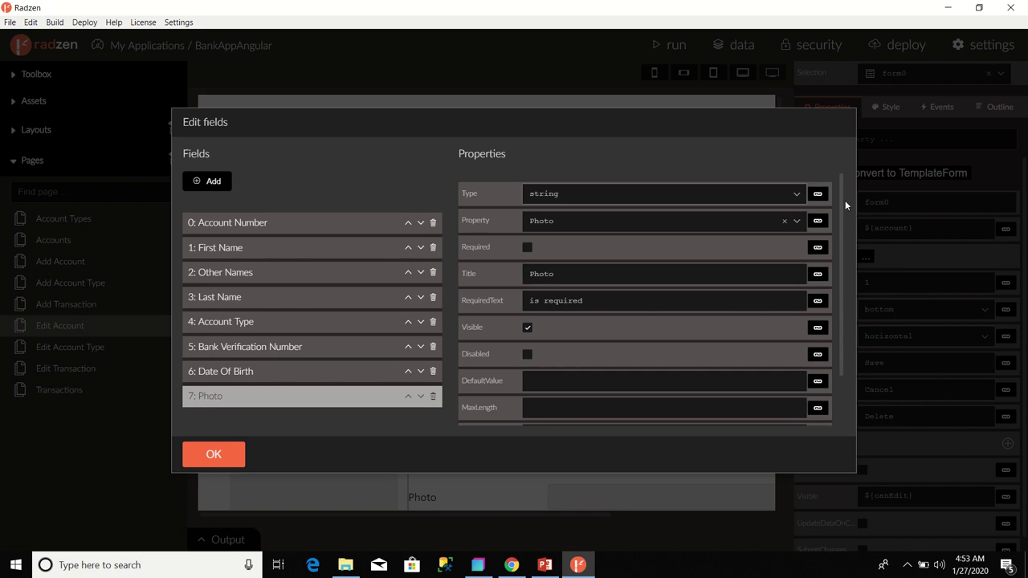
{"action": "left_click", "coordinate": [797, 196]}
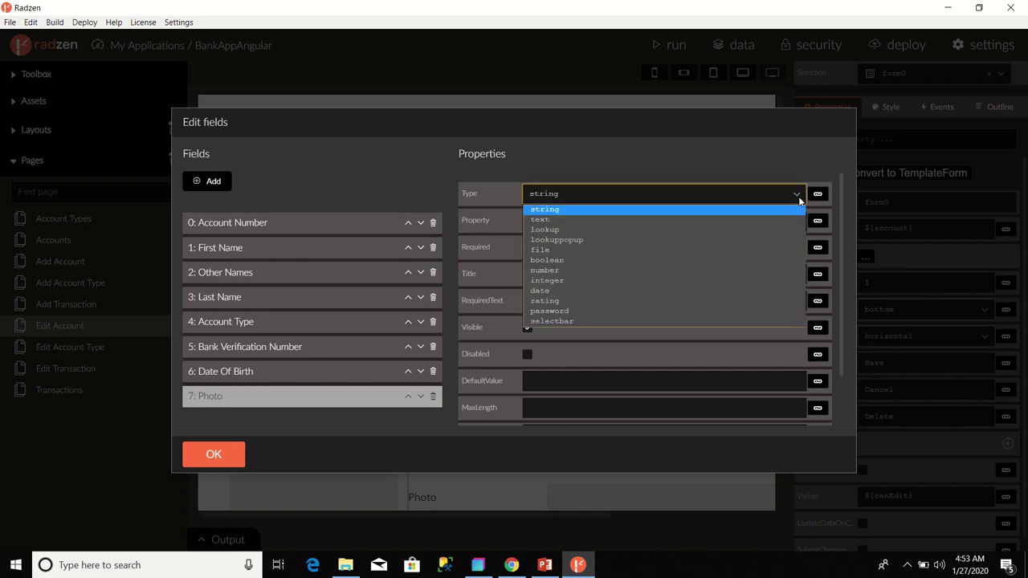
{"action": "left_click", "coordinate": [690, 250]}
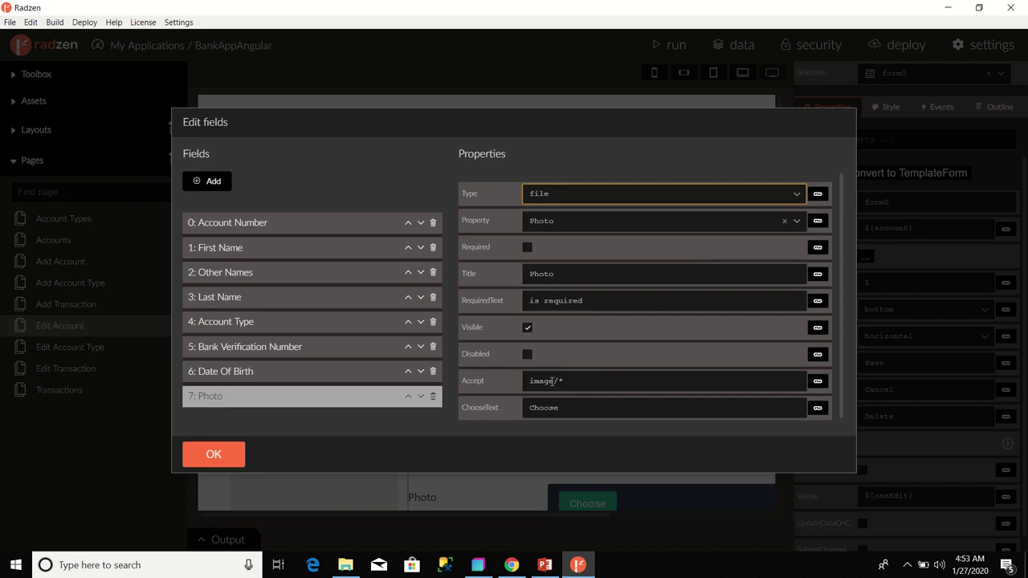
{"action": "left_click", "coordinate": [571, 410]}
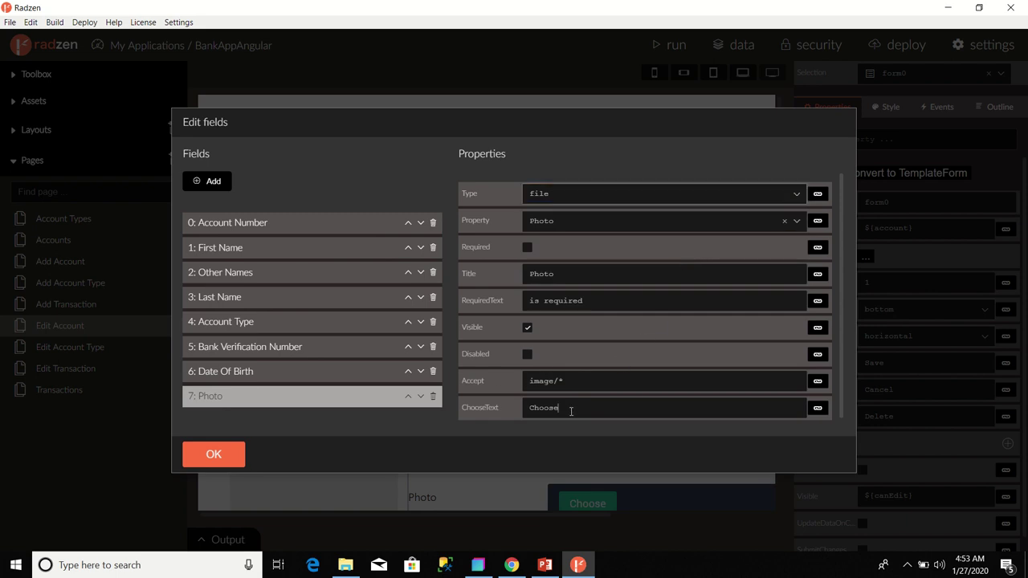
{"action": "key", "text": "BackSpace"}
{"action": "key", "text": "BackSpace"}
{"action": "key", "text": "BackSpace"}
{"action": "key", "text": "BackSpace"}
{"action": "key", "text": "BackSpace"}
{"action": "key", "text": "BackSpace"}
{"action": "type", "text": "Please Upload Account Holder's Photo"}
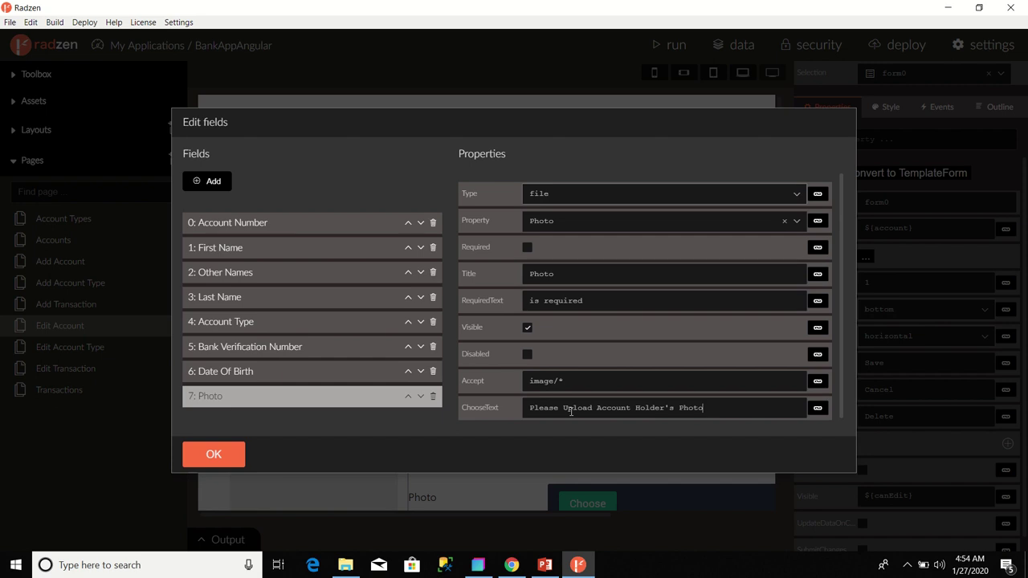
{"action": "left_click", "coordinate": [215, 456]}
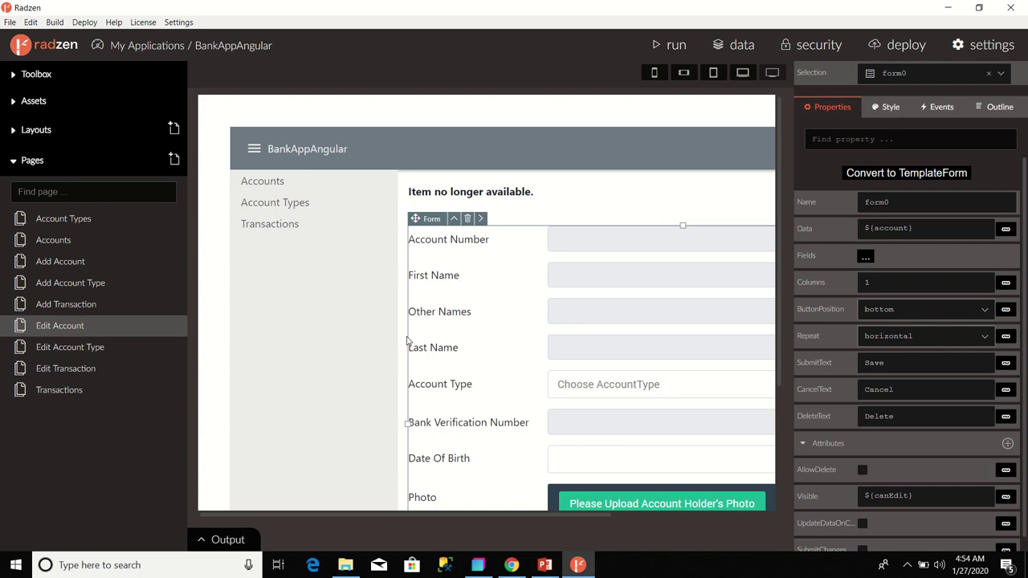
- Run BankAppAngular until the server starts, then stop it
{"action": "left_click", "coordinate": [673, 47]}
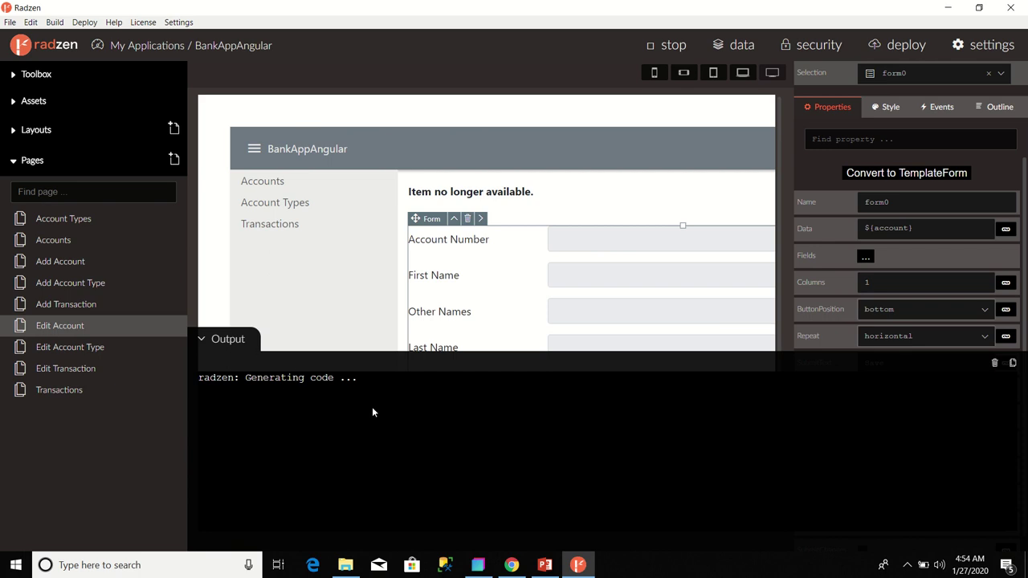
{"action": "mouse_move", "coordinate": [358, 4]}
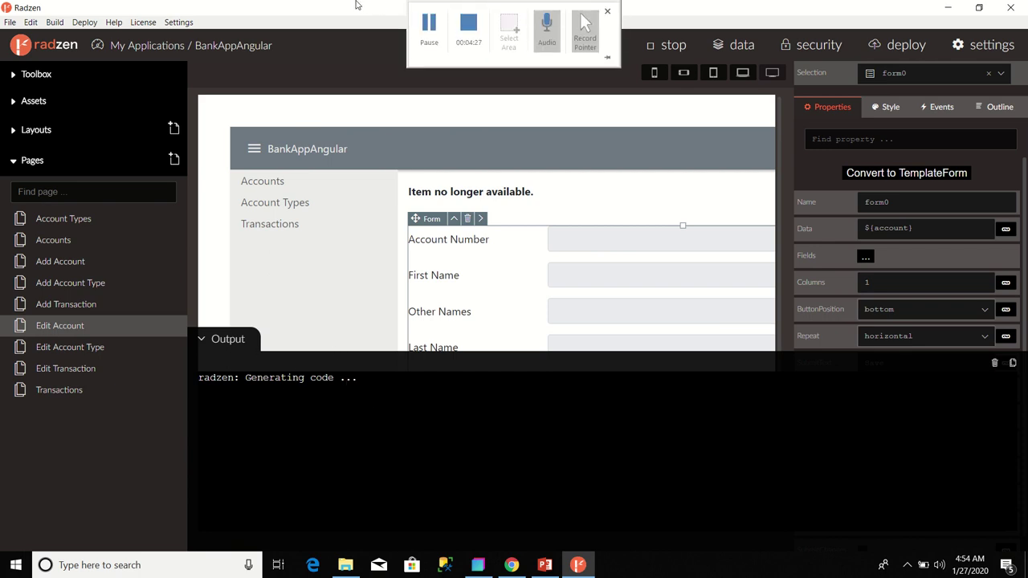
{"action": "left_click", "coordinate": [432, 43]}
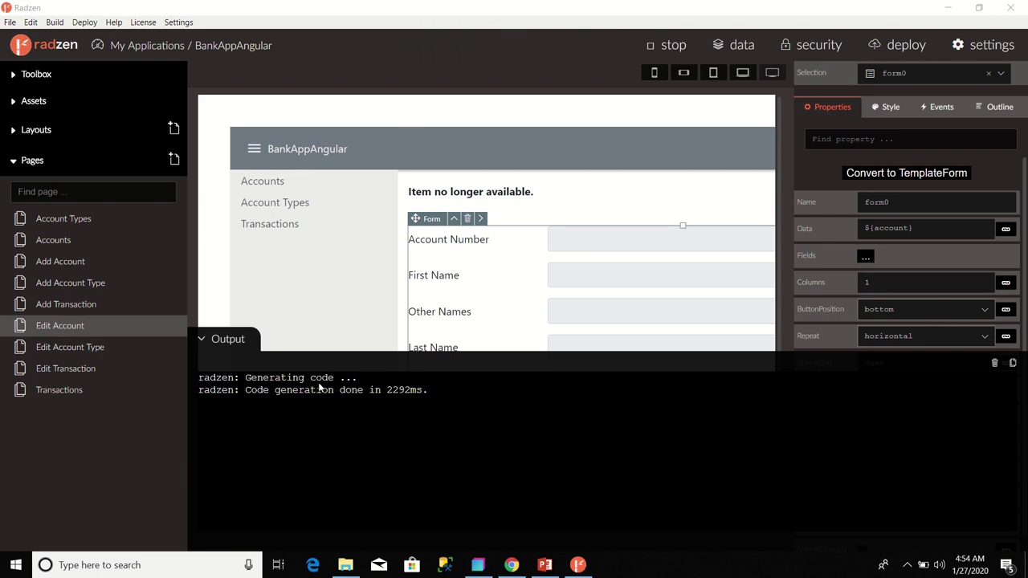
{"action": "mouse_move", "coordinate": [440, 7]}
{"action": "mouse_move", "coordinate": [506, 4]}
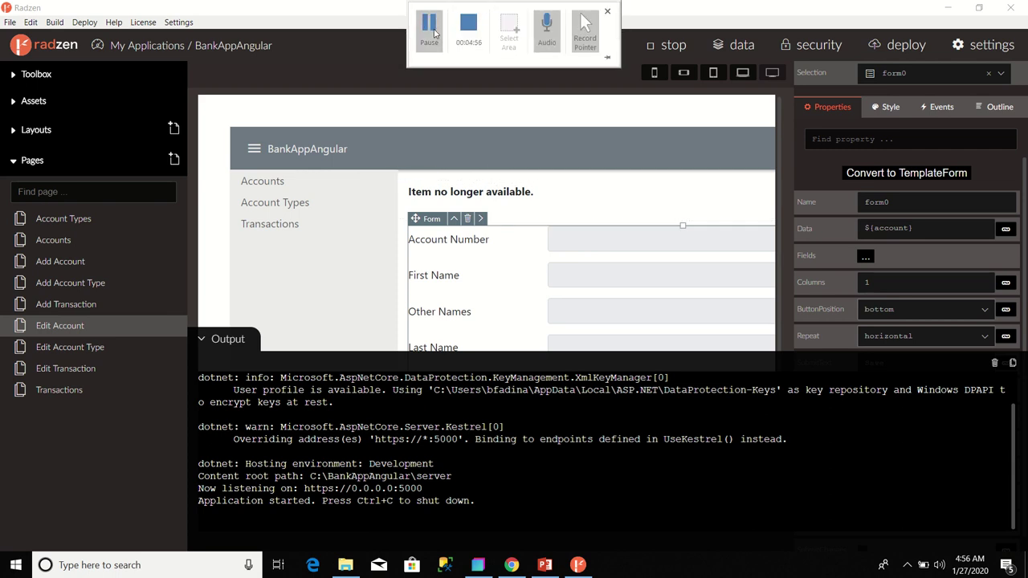
{"action": "left_click", "coordinate": [666, 47]}
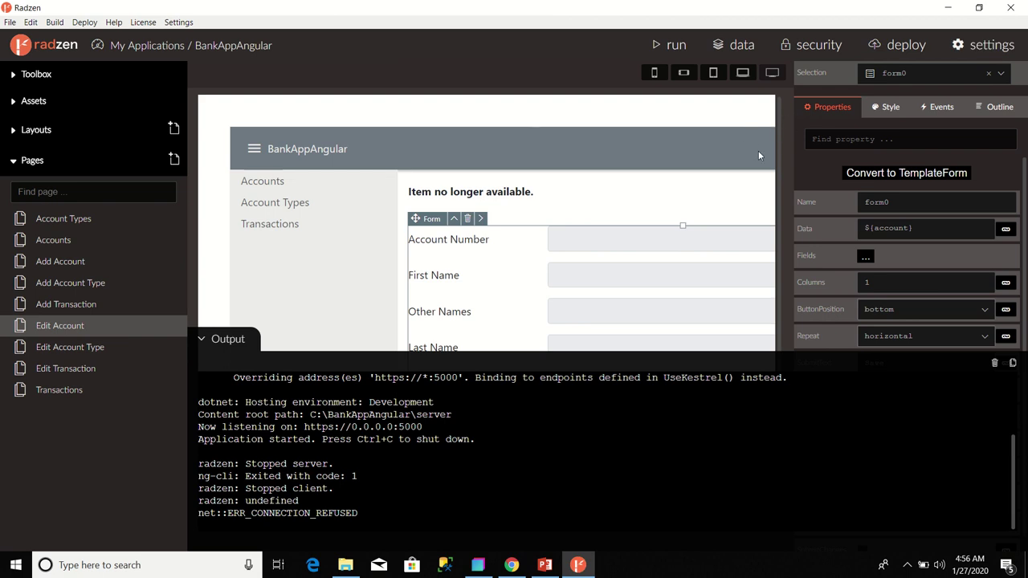
- Deploy to Microsoft IIS with the site name changed to Default Web Site/bankappV2
{"action": "left_click", "coordinate": [899, 47]}
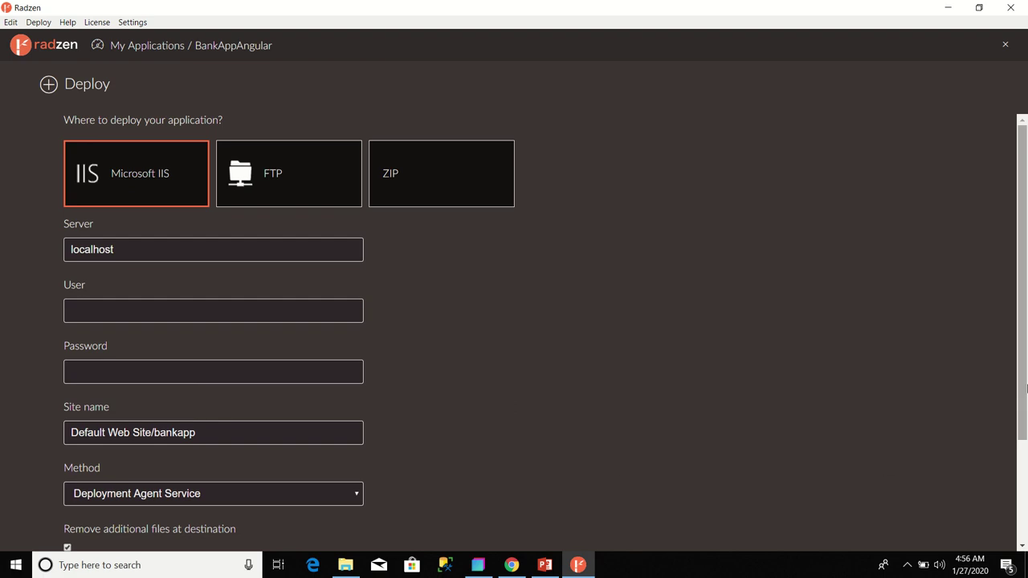
{"action": "left_click_drag", "start_coordinate": [1025, 379], "coordinate": [1025, 521]}
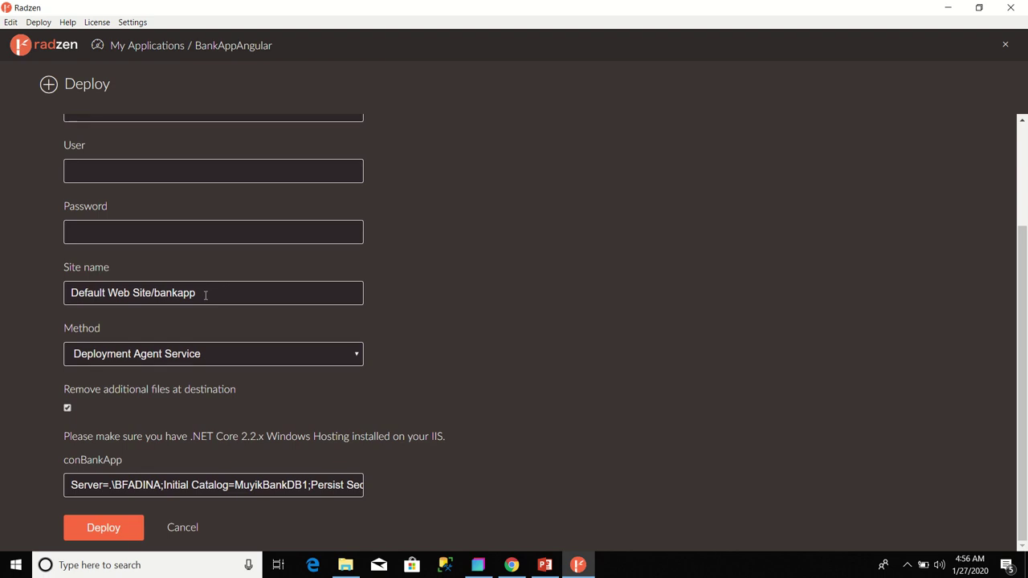
{"action": "left_click", "coordinate": [200, 294]}
{"action": "type", "text": "\\"}
{"action": "type", "text": "2"}
{"action": "mouse_move", "coordinate": [328, 3]}
- Deploy BankAppAngular to IIS and view the published Accounts page at localhost/bankappV2
{"action": "left_click", "coordinate": [101, 530]}
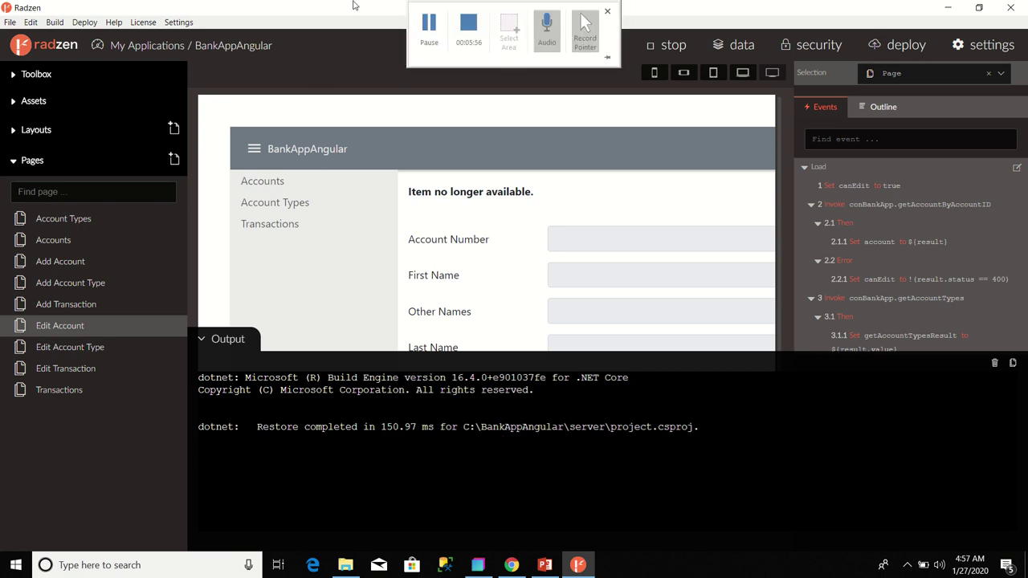
{"action": "left_click", "coordinate": [432, 24]}
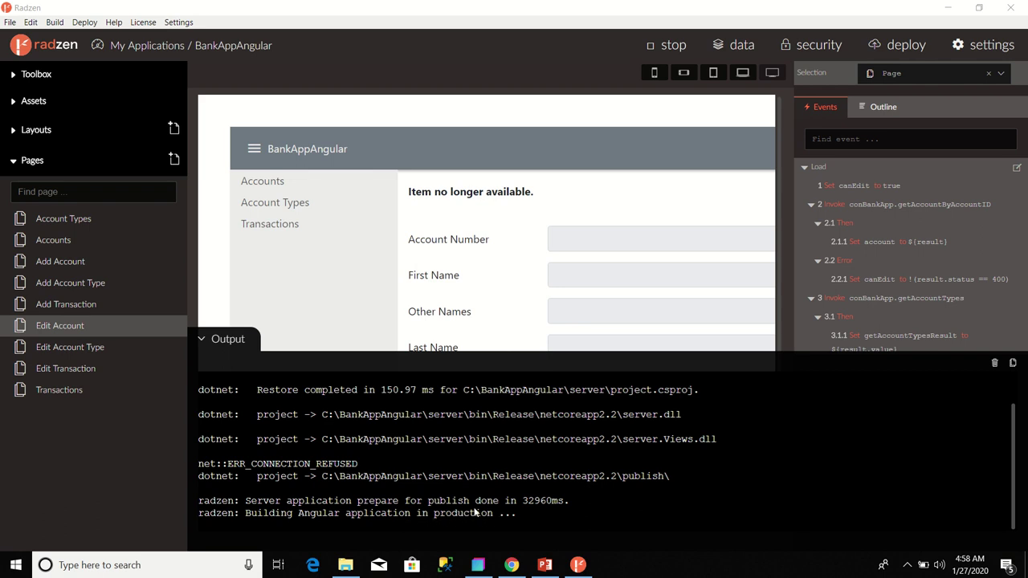
{"action": "mouse_move", "coordinate": [387, 10]}
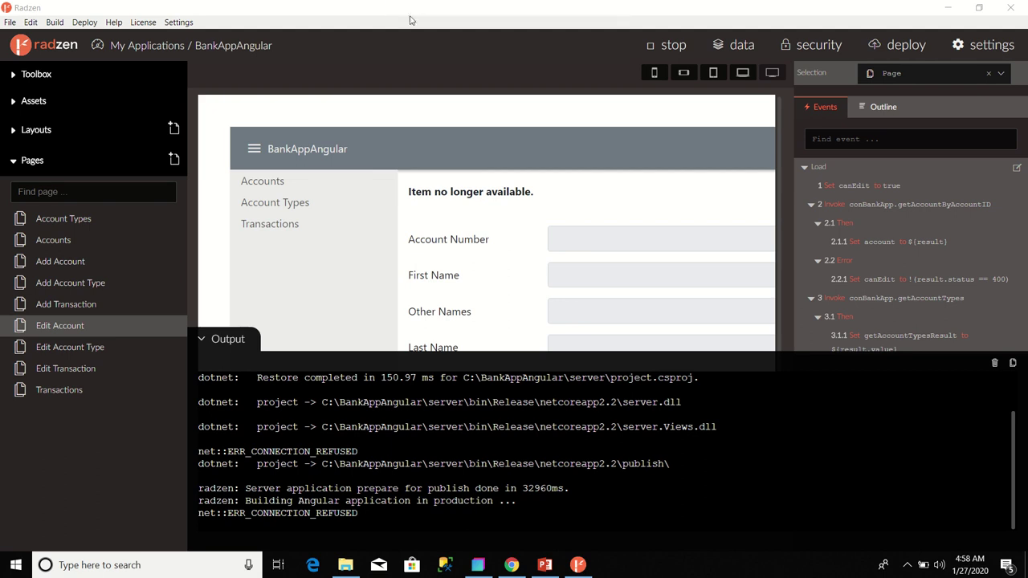
{"action": "left_click", "coordinate": [428, 27]}
{"action": "left_click", "coordinate": [426, 39]}
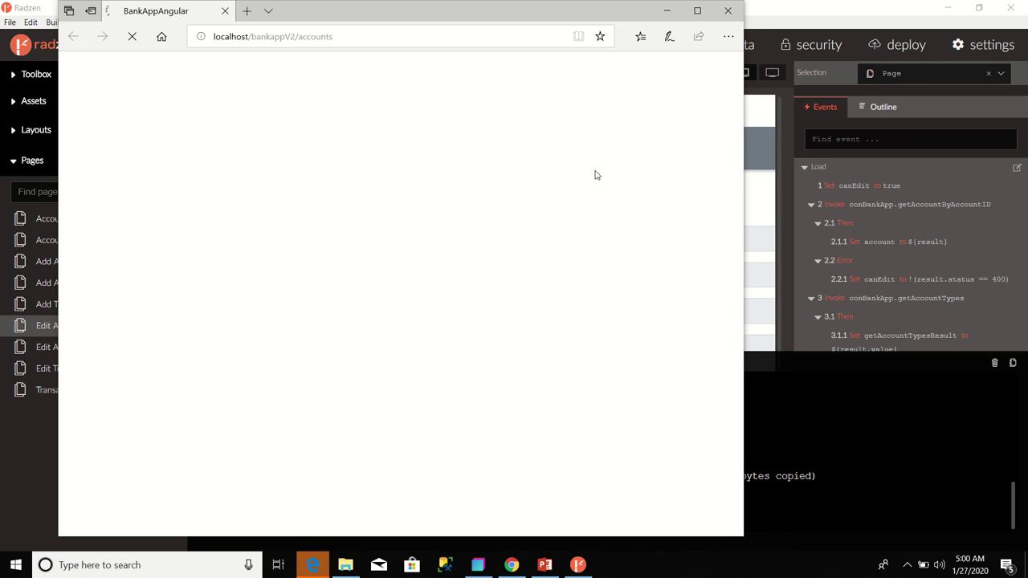
- Maximize Edge, visit Account Types, return to Accounts, and open the Add Account form
{"action": "left_click", "coordinate": [697, 10]}
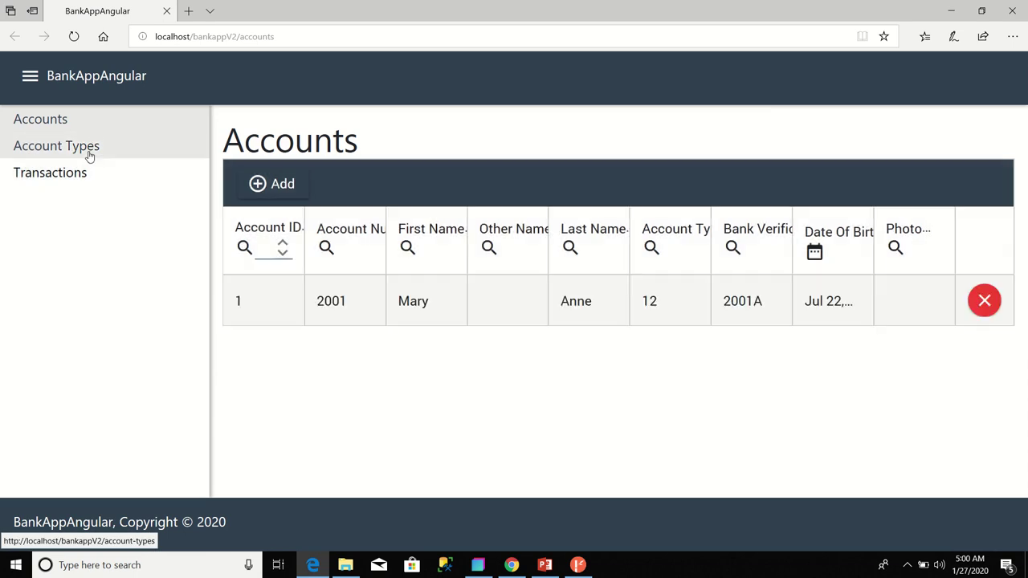
{"action": "left_click", "coordinate": [90, 155]}
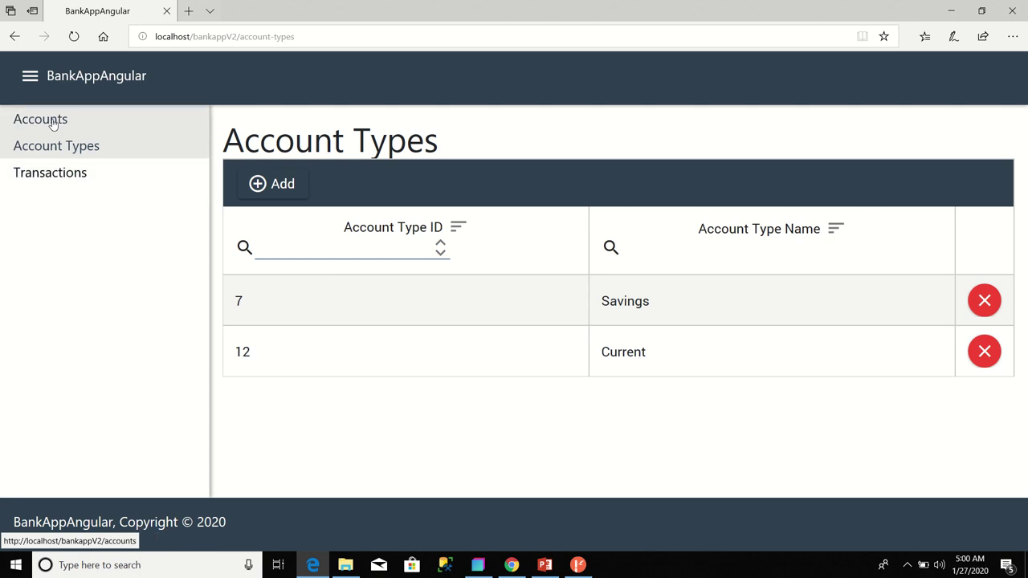
{"action": "left_click", "coordinate": [50, 120]}
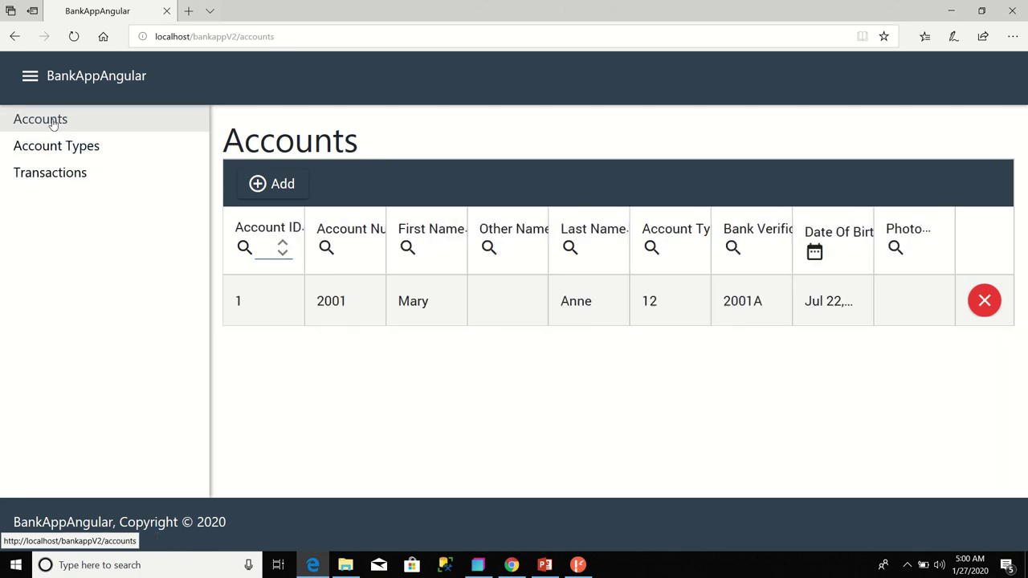
{"action": "left_click", "coordinate": [258, 185]}
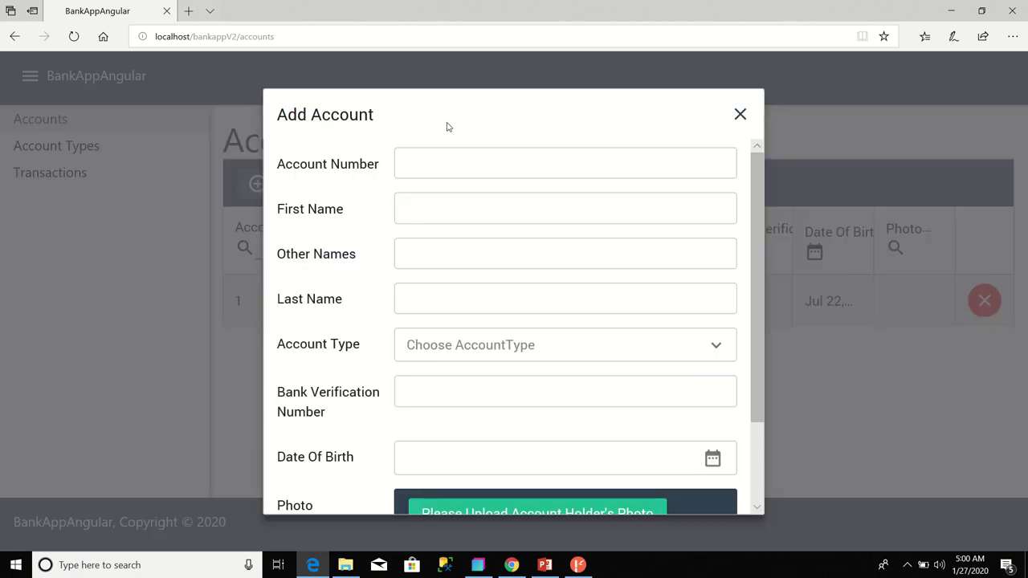
- Enter the account number, the holder's first and last name, Current type, and verification number
{"action": "left_click", "coordinate": [432, 167]}
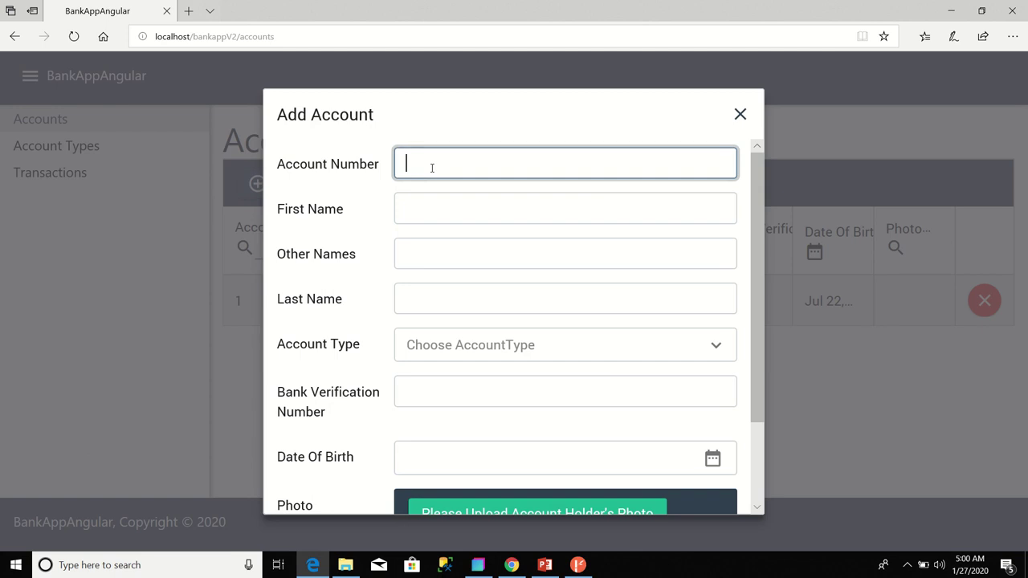
{"action": "type", "text": "16789"}
{"action": "left_click", "coordinate": [415, 204]}
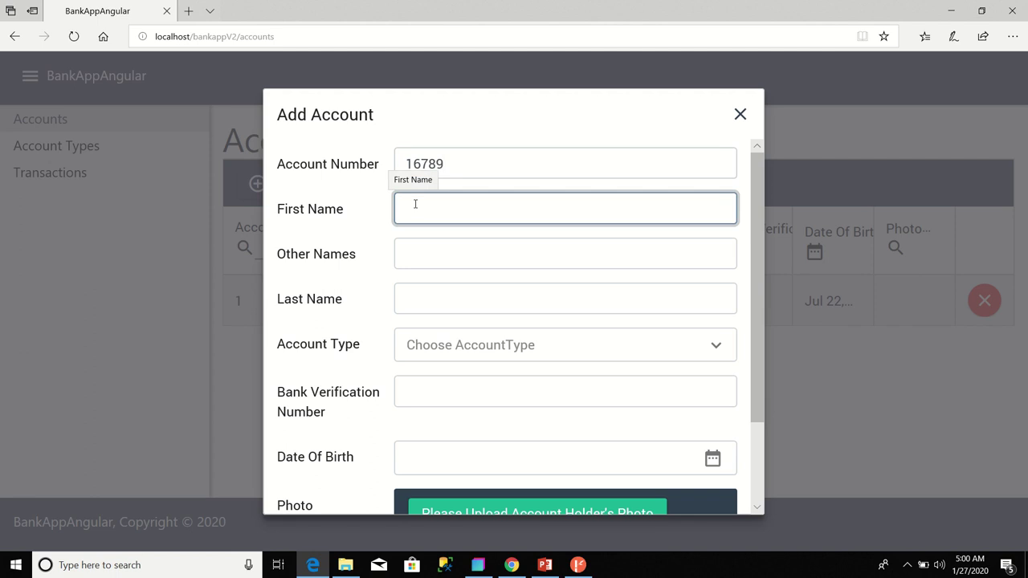
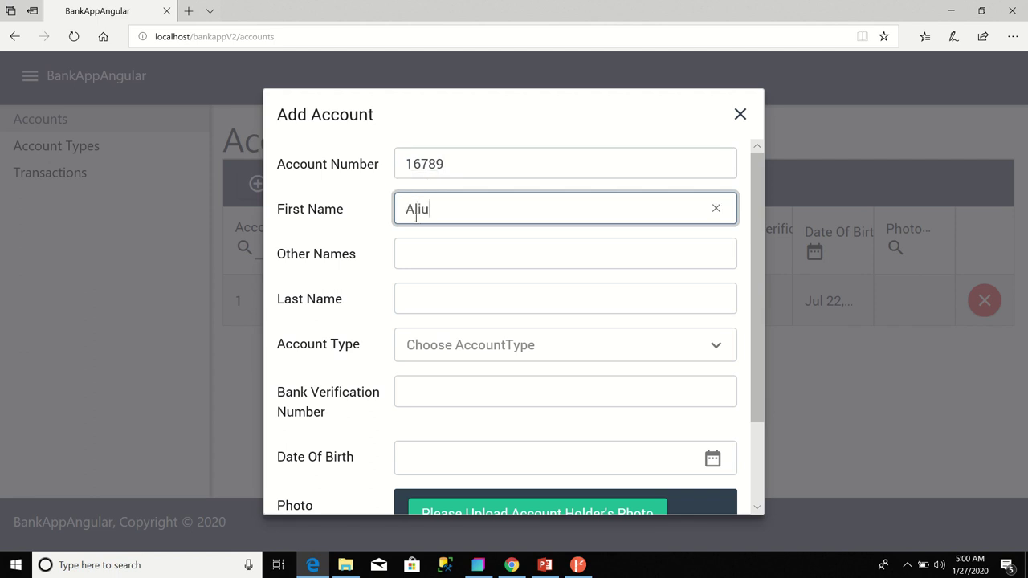
{"action": "left_click", "coordinate": [427, 298]}
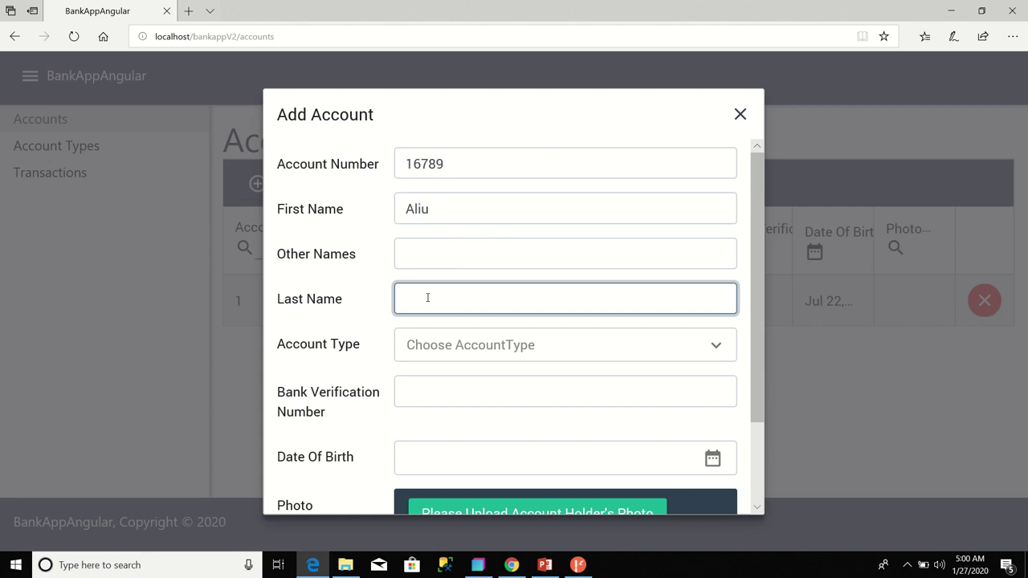
{"action": "left_click", "coordinate": [486, 347]}
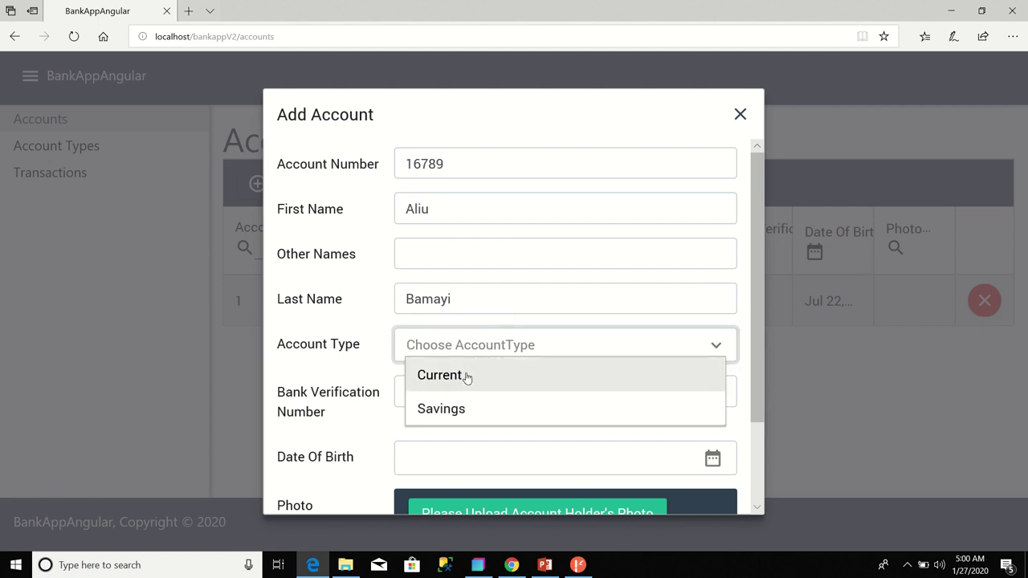
{"action": "left_click", "coordinate": [452, 375]}
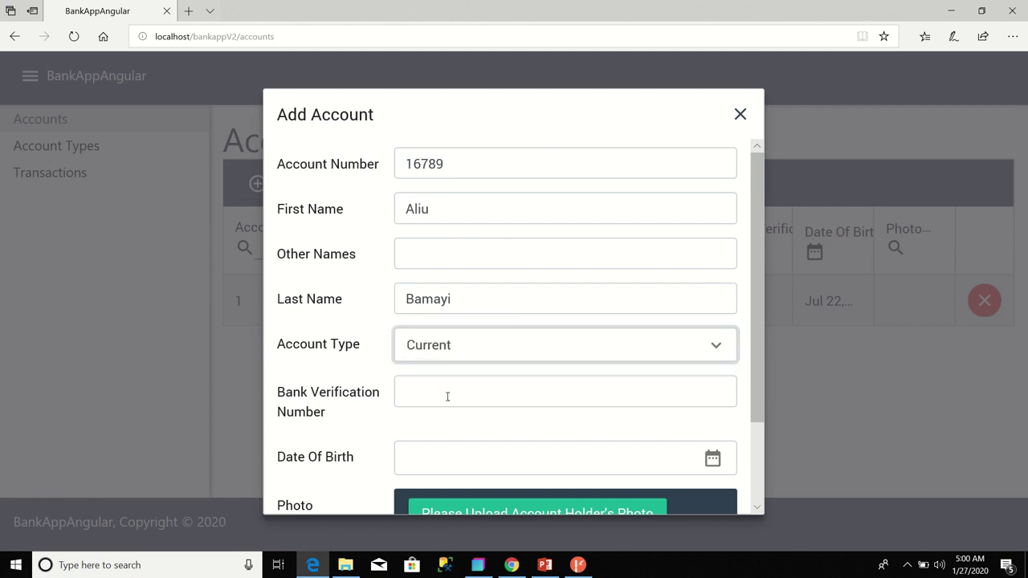
{"action": "left_click", "coordinate": [447, 397]}
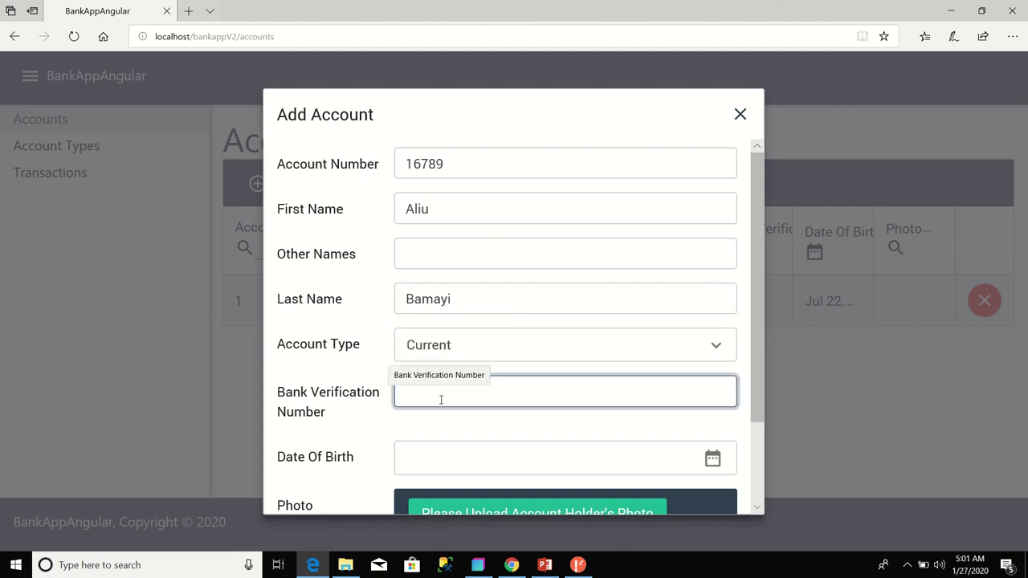
{"action": "type", "text": "1678"}
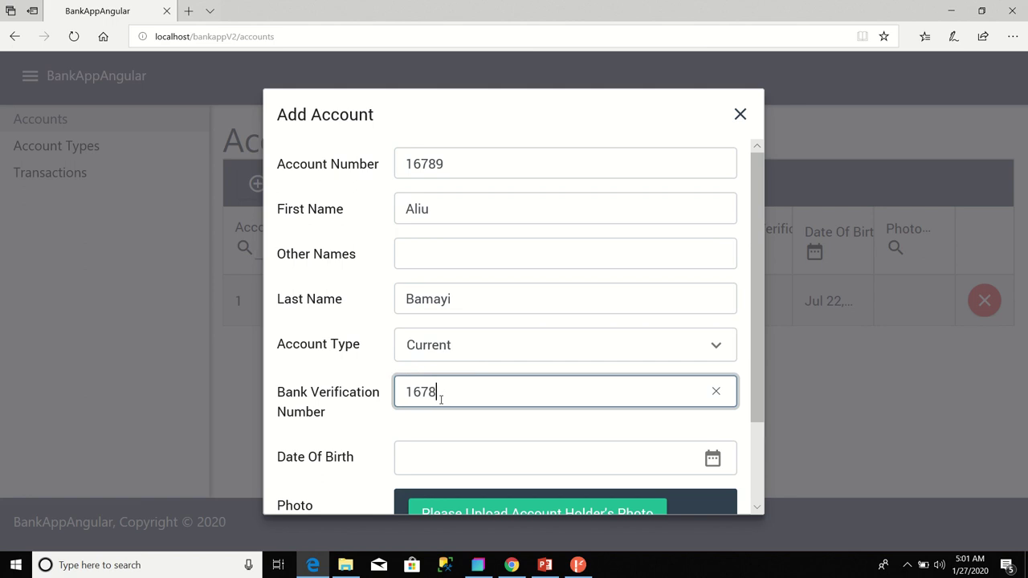
{"action": "type", "text": "9"}
{"action": "type", "text": "B"}
{"action": "left_click_drag", "start_coordinate": [759, 391], "coordinate": [763, 431]}
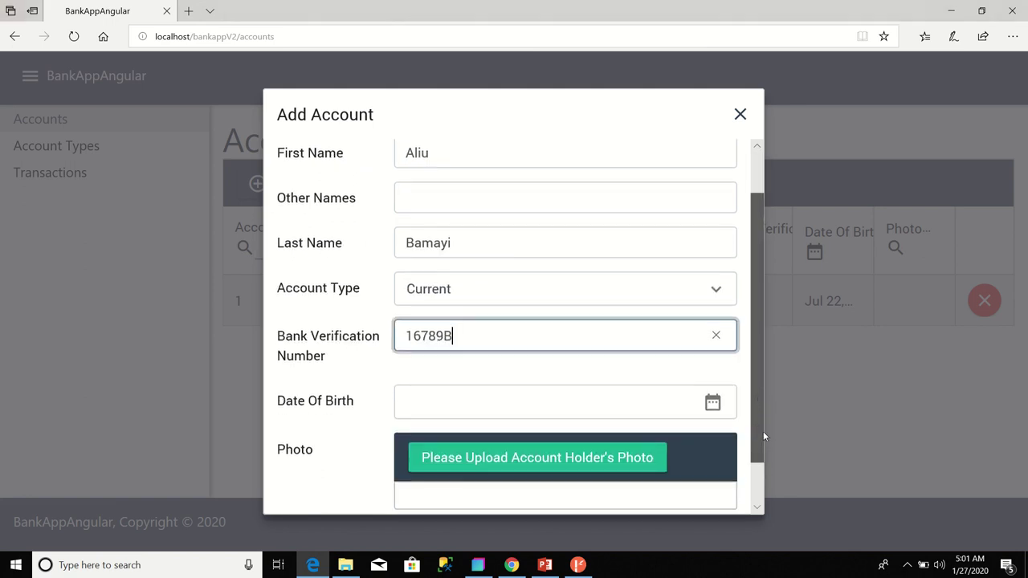
- Pick 28 June 1984 as the date of birth in the calendar
{"action": "left_click", "coordinate": [713, 401]}
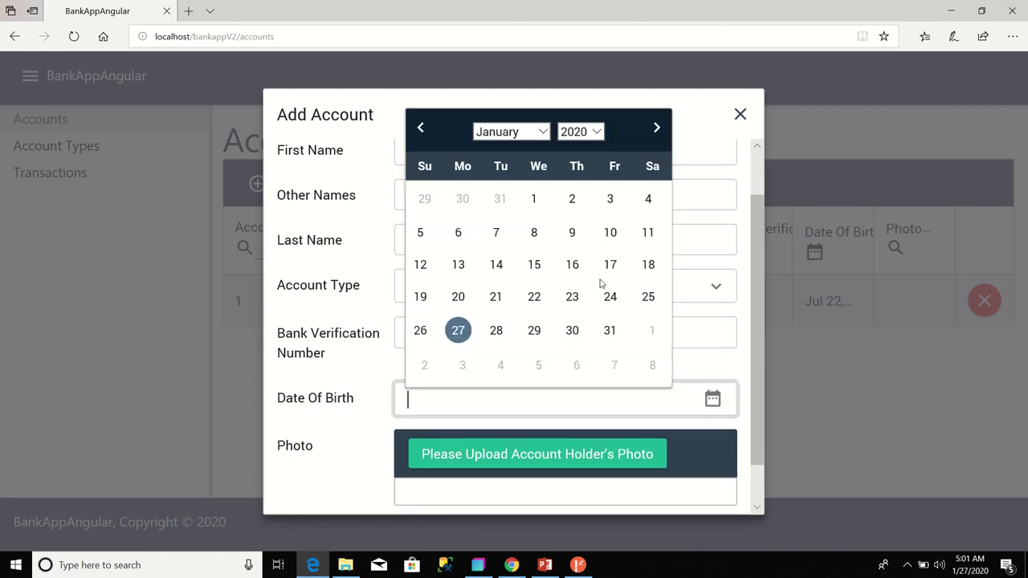
{"action": "left_click", "coordinate": [598, 133]}
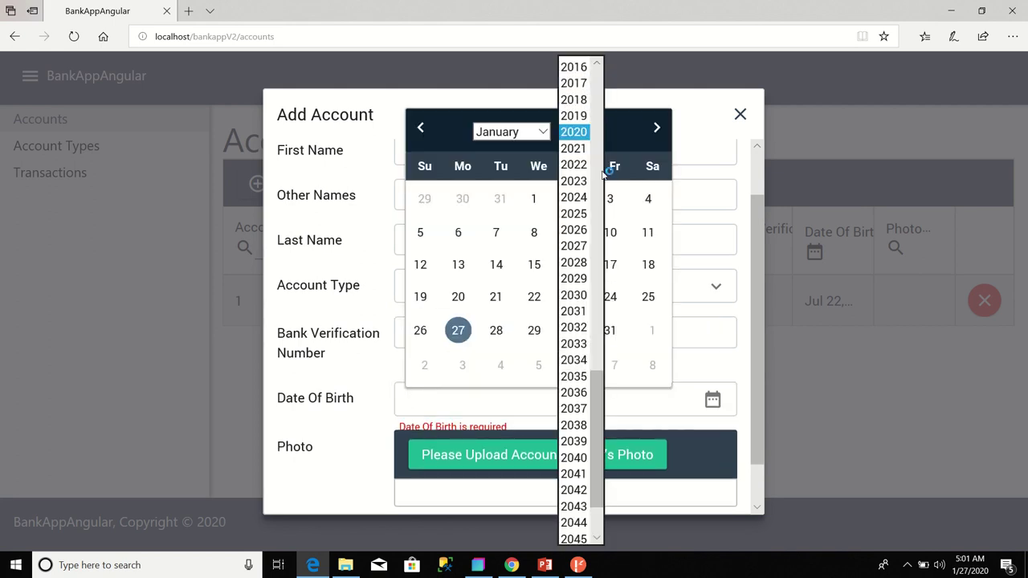
{"action": "left_click_drag", "start_coordinate": [600, 402], "coordinate": [598, 237]}
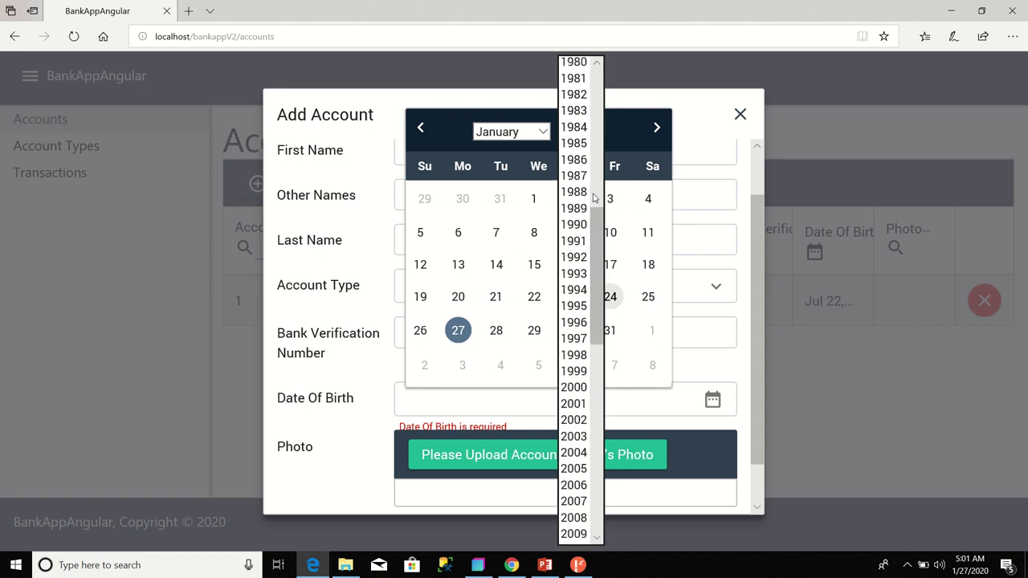
{"action": "left_click", "coordinate": [579, 129]}
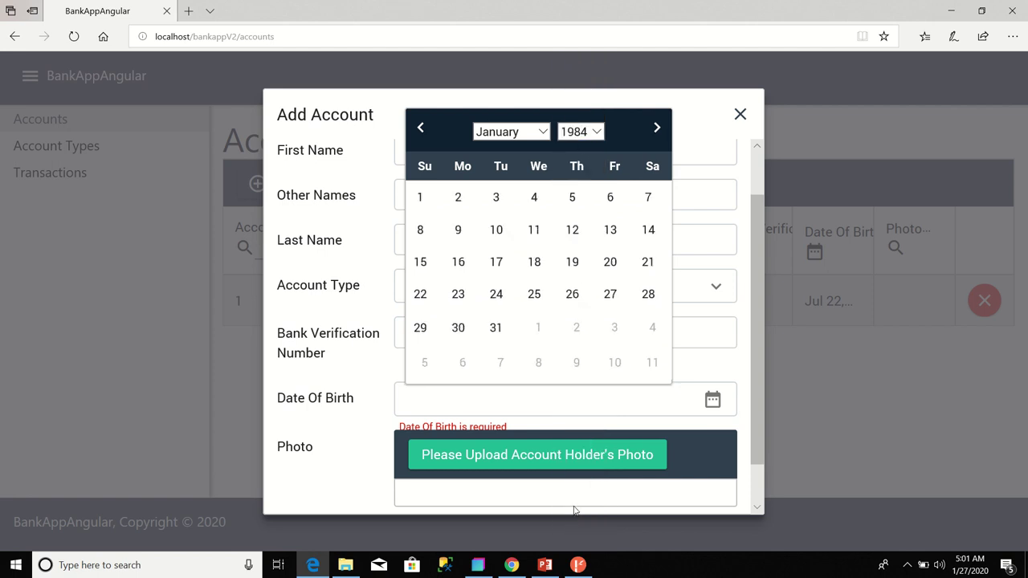
{"action": "left_click", "coordinate": [534, 131]}
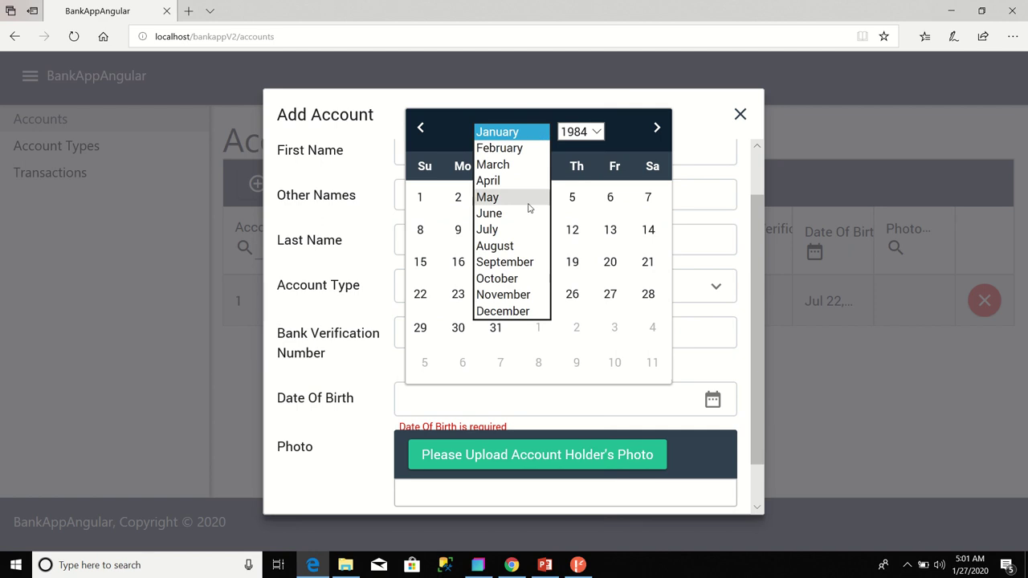
{"action": "left_click", "coordinate": [506, 216]}
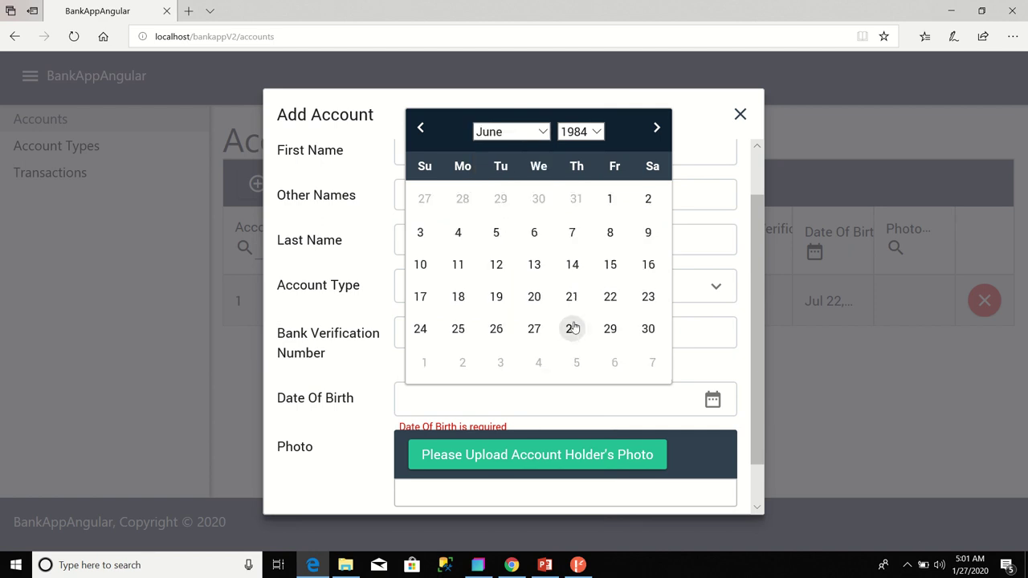
{"action": "left_click", "coordinate": [572, 328]}
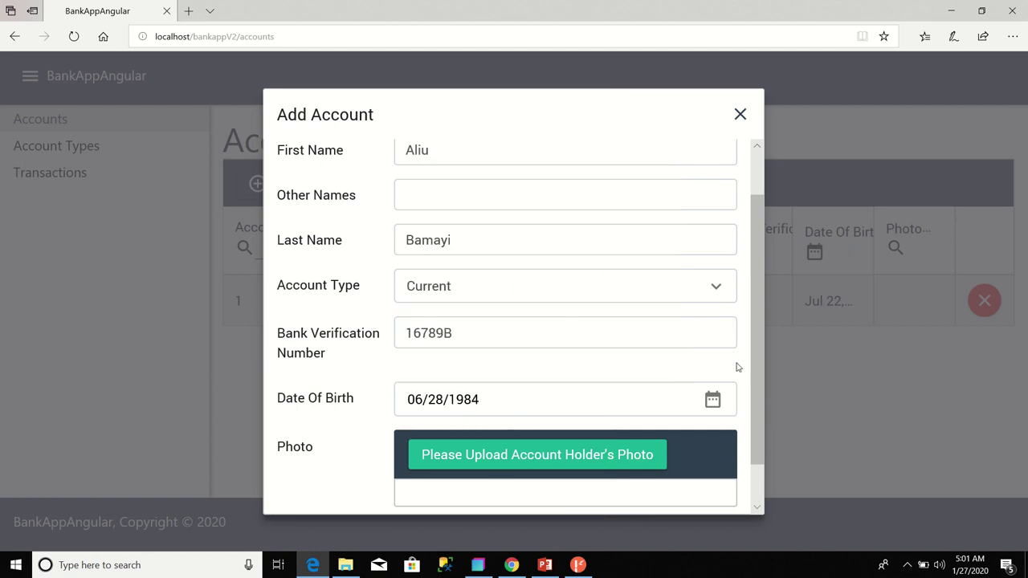
{"action": "left_click_drag", "start_coordinate": [757, 374], "coordinate": [768, 436]}
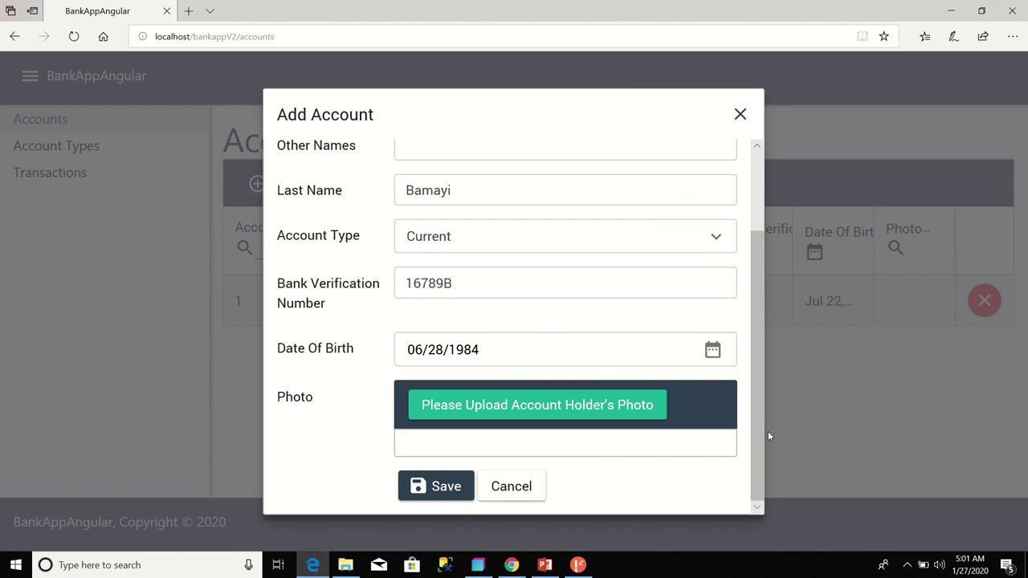
- Attach haastrup.jpg as the holder's photo and save the new account
{"action": "left_click", "coordinate": [613, 410]}
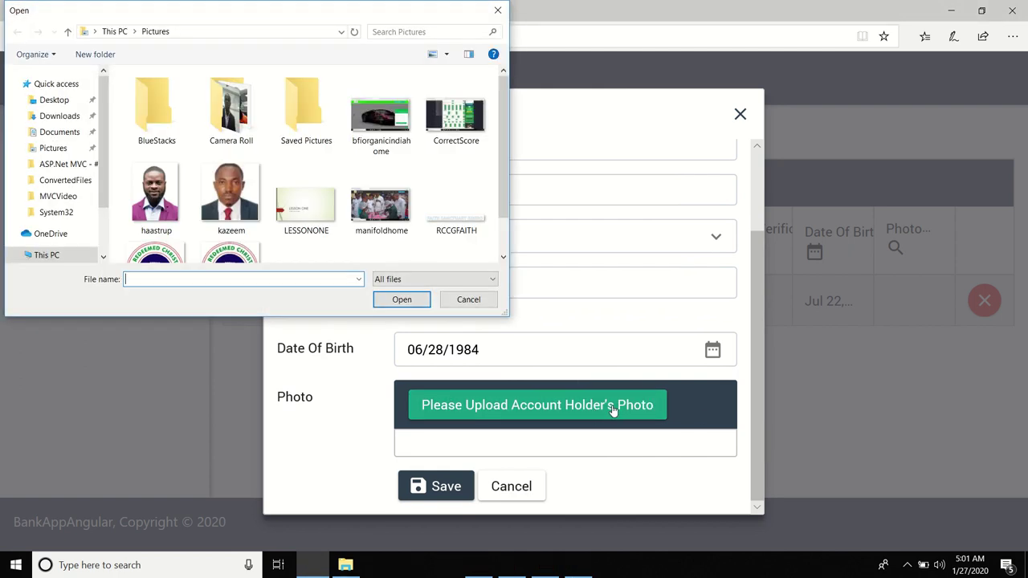
{"action": "double_click", "coordinate": [161, 205]}
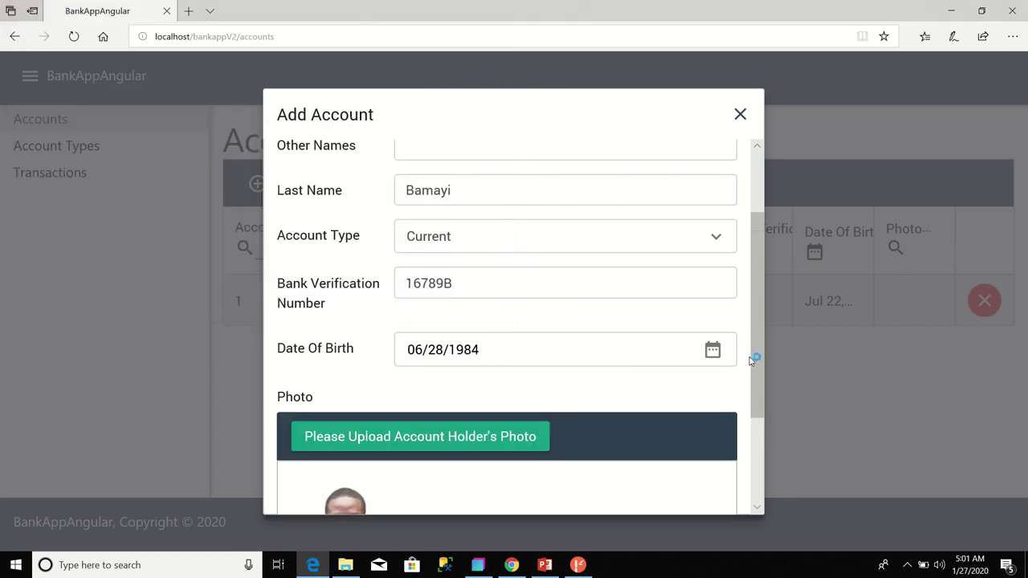
{"action": "left_click_drag", "start_coordinate": [754, 366], "coordinate": [776, 484]}
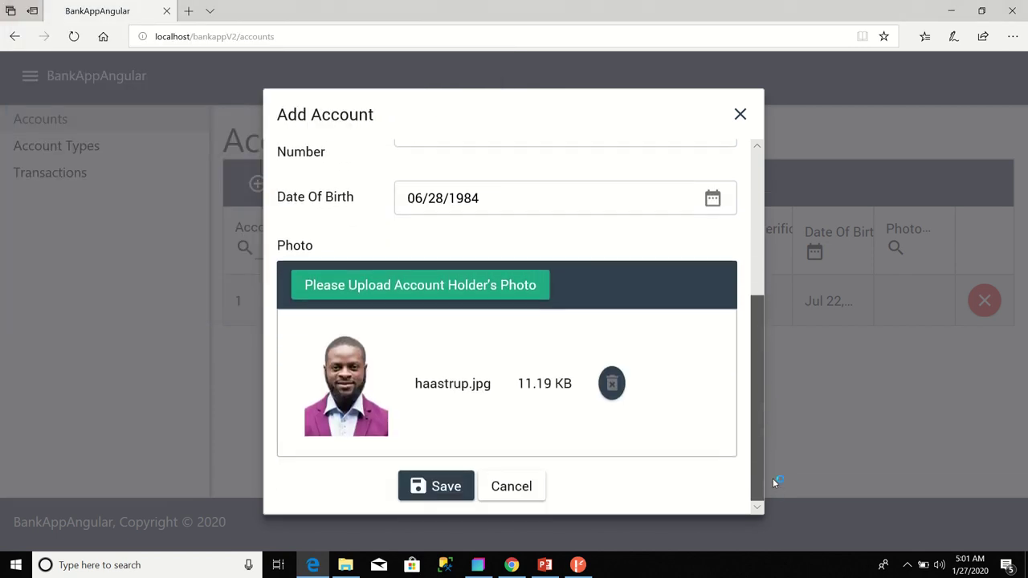
{"action": "left_click", "coordinate": [438, 488]}
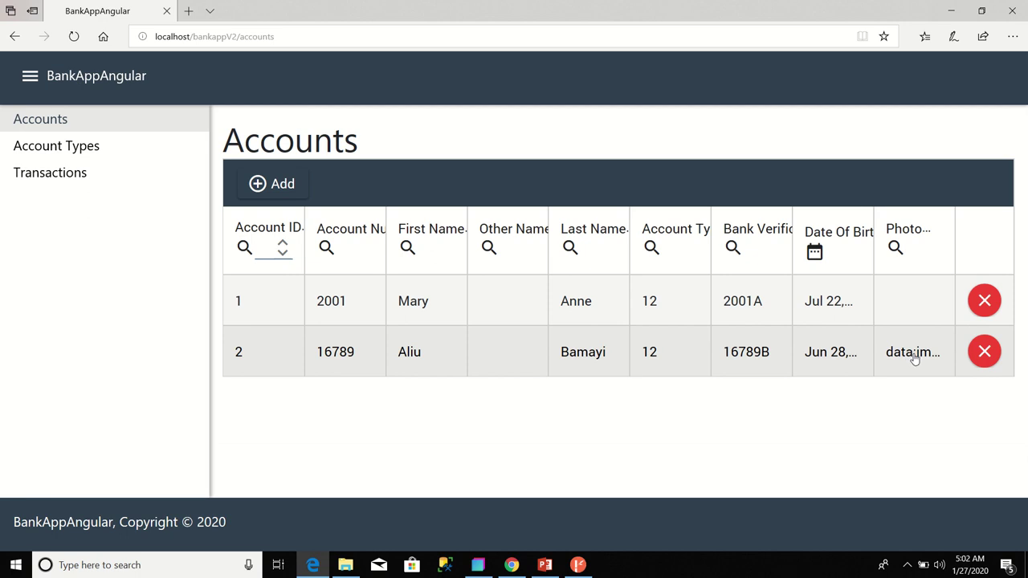
- Edit the row 2 account, replace its photo with SouthAfricaPic.jpg from Camera Roll, and save
{"action": "double_click", "coordinate": [276, 353]}
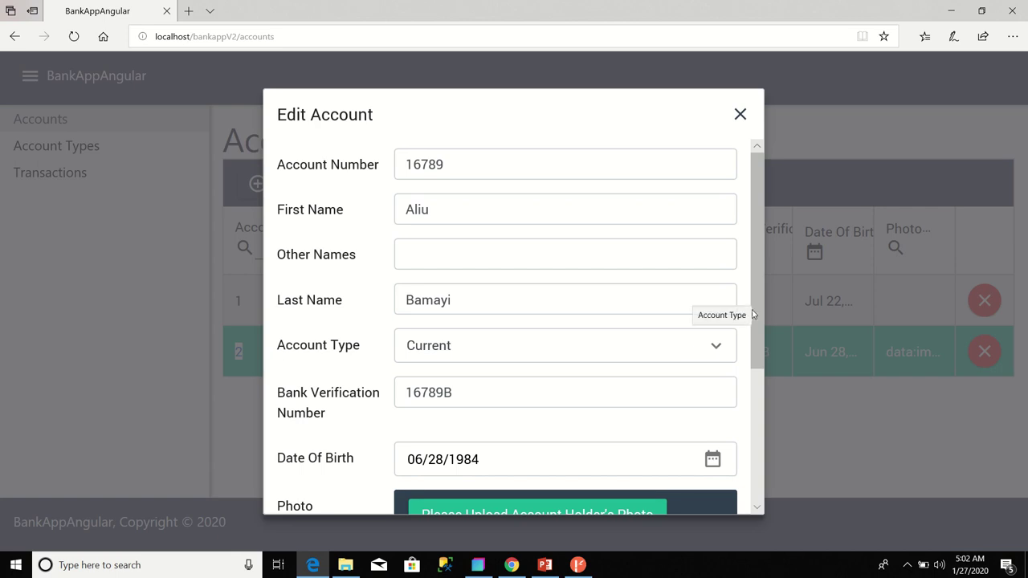
{"action": "left_click_drag", "start_coordinate": [757, 294], "coordinate": [760, 429]}
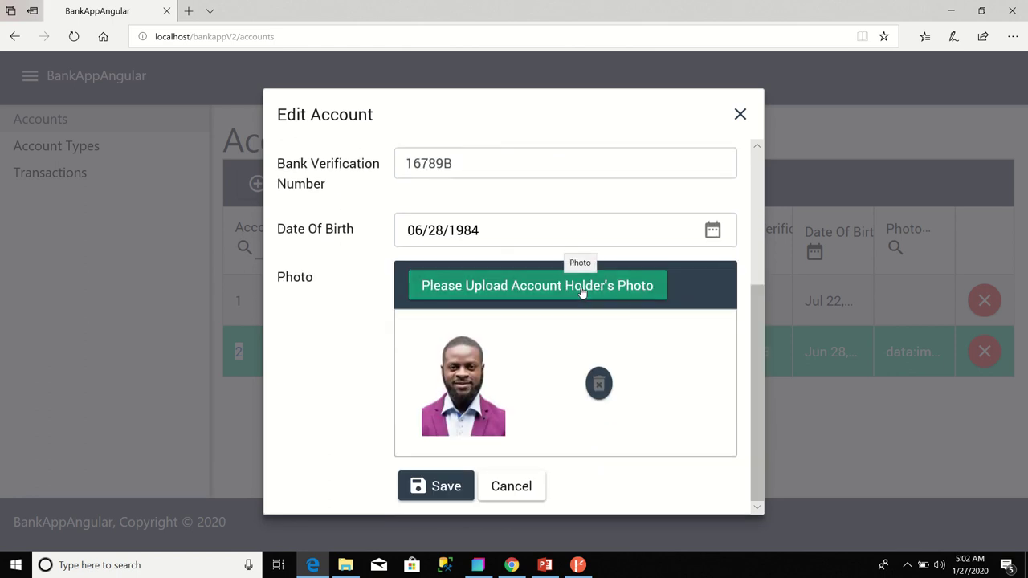
{"action": "left_click", "coordinate": [583, 286]}
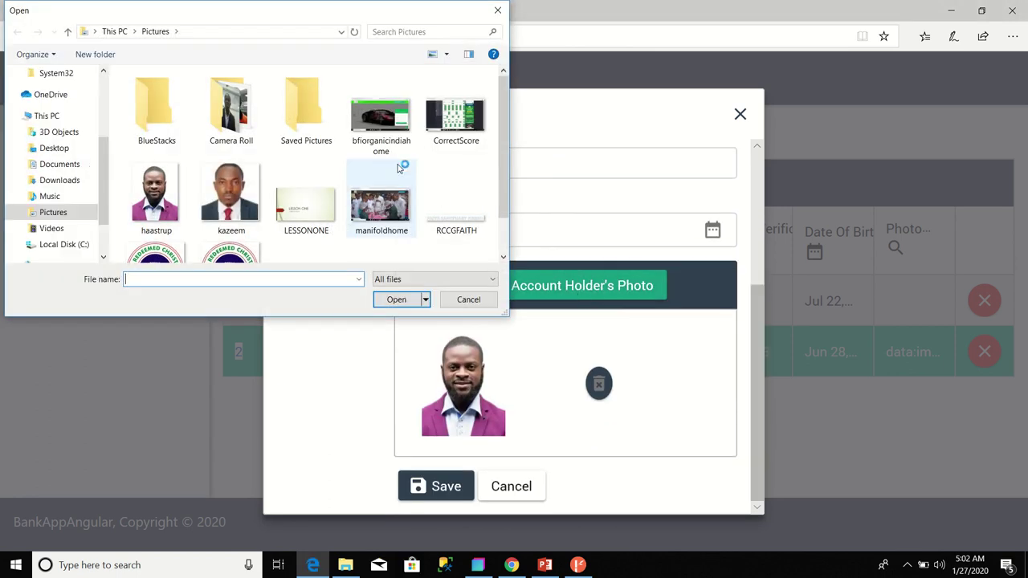
{"action": "double_click", "coordinate": [231, 109]}
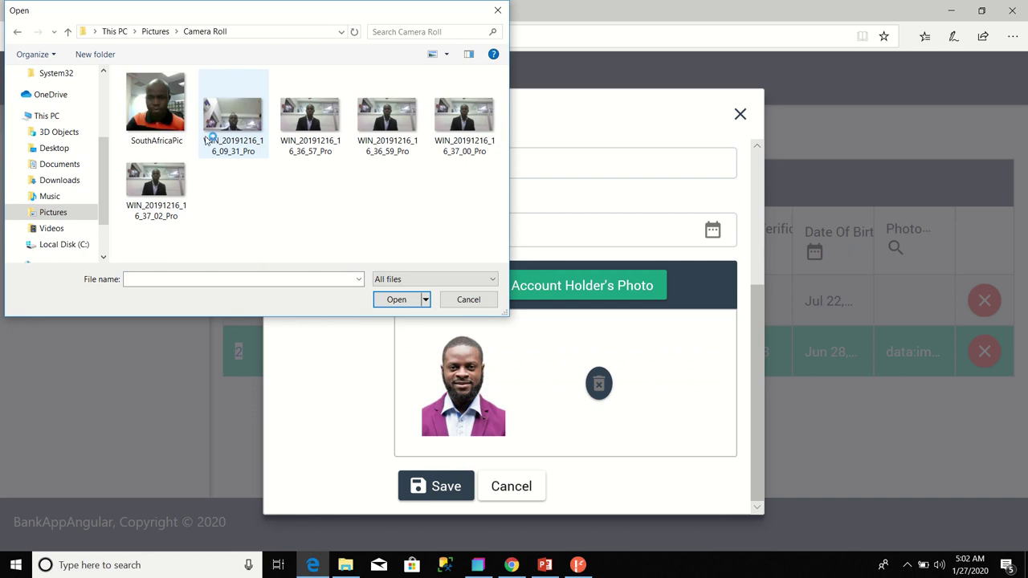
{"action": "left_click", "coordinate": [169, 117]}
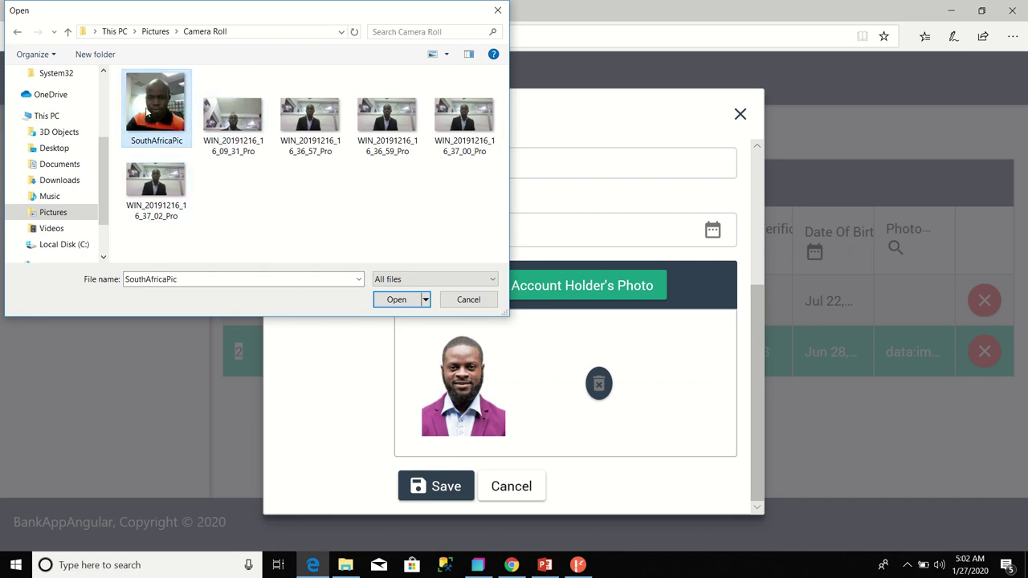
{"action": "left_click", "coordinate": [379, 301]}
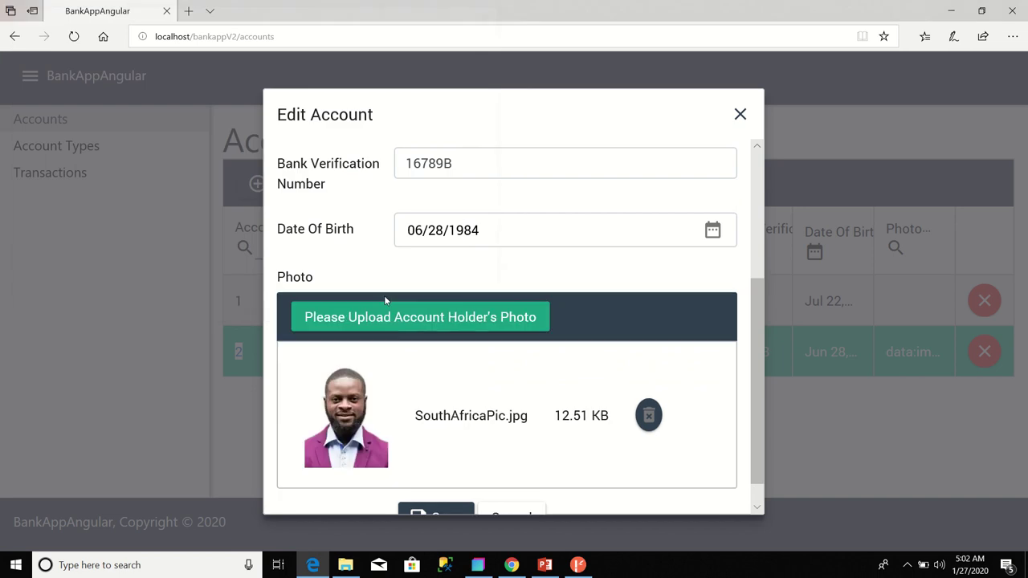
{"action": "scroll", "coordinate": [757, 382], "scroll_direction": "down", "scroll_amount": 1}
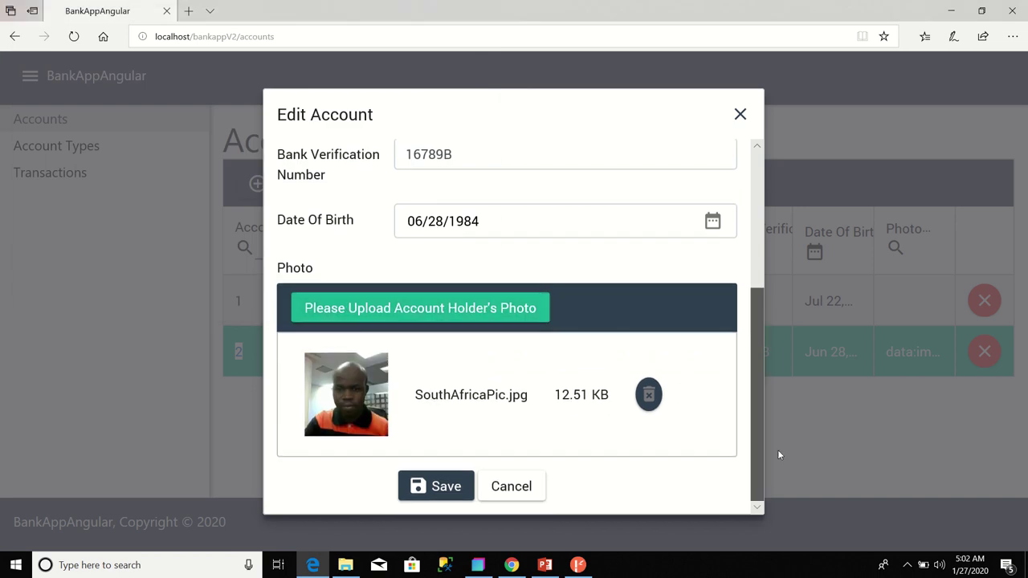
{"action": "left_click", "coordinate": [461, 489]}
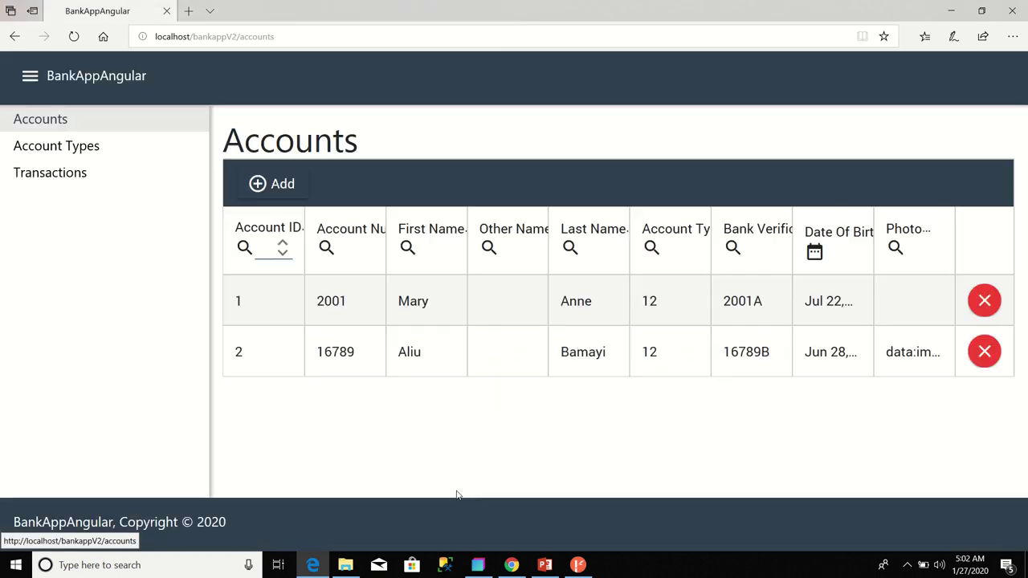
{"action": "left_click", "coordinate": [351, 360]}
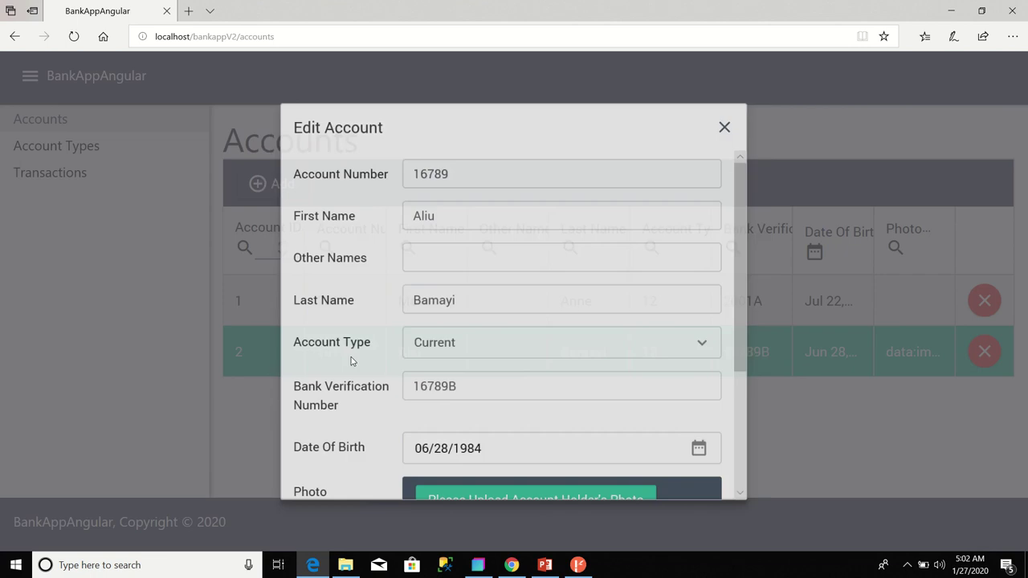
{"action": "left_click_drag", "start_coordinate": [755, 333], "coordinate": [777, 528]}
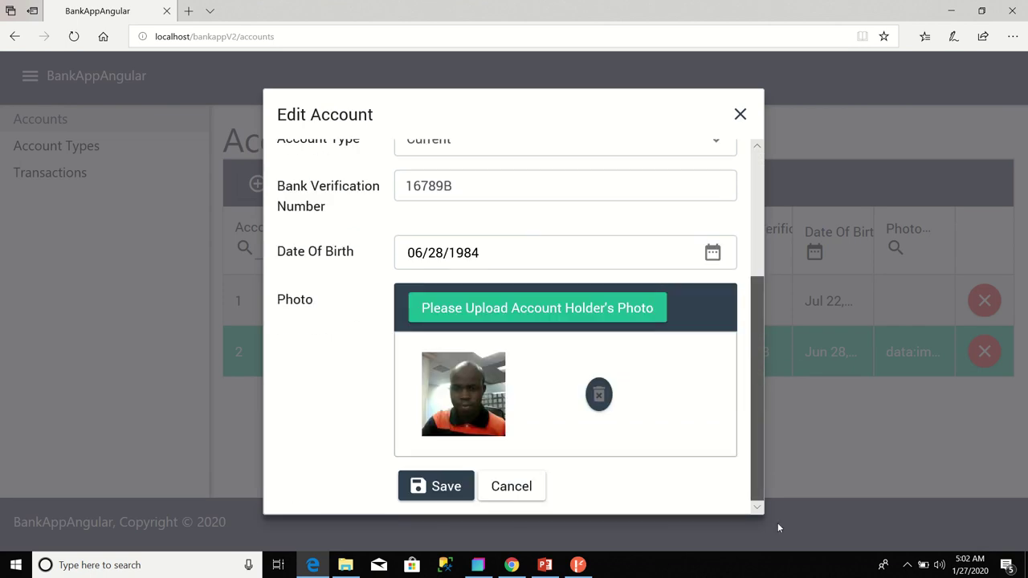
{"action": "left_click", "coordinate": [531, 487]}
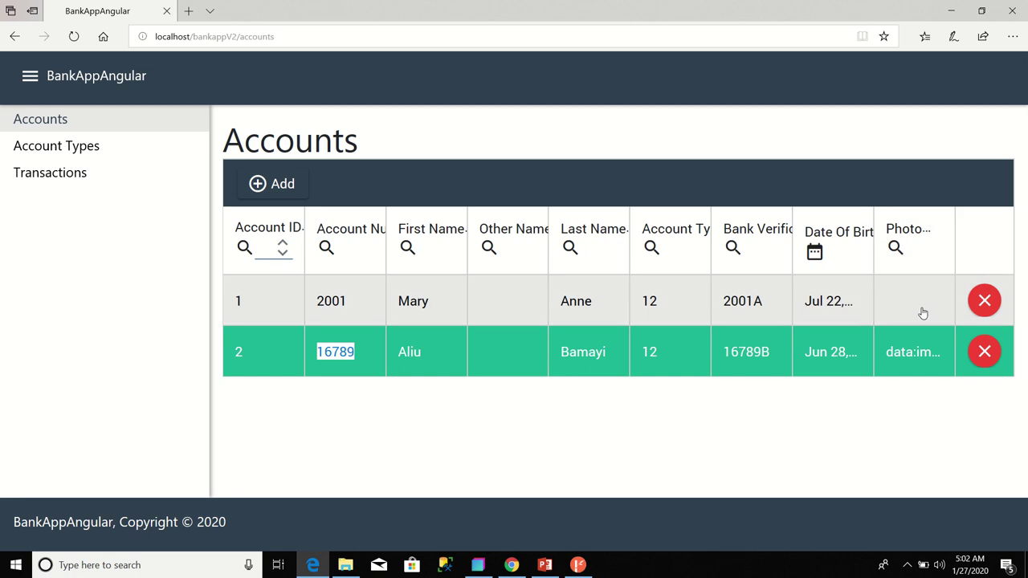
{"action": "mouse_move", "coordinate": [433, 6]}
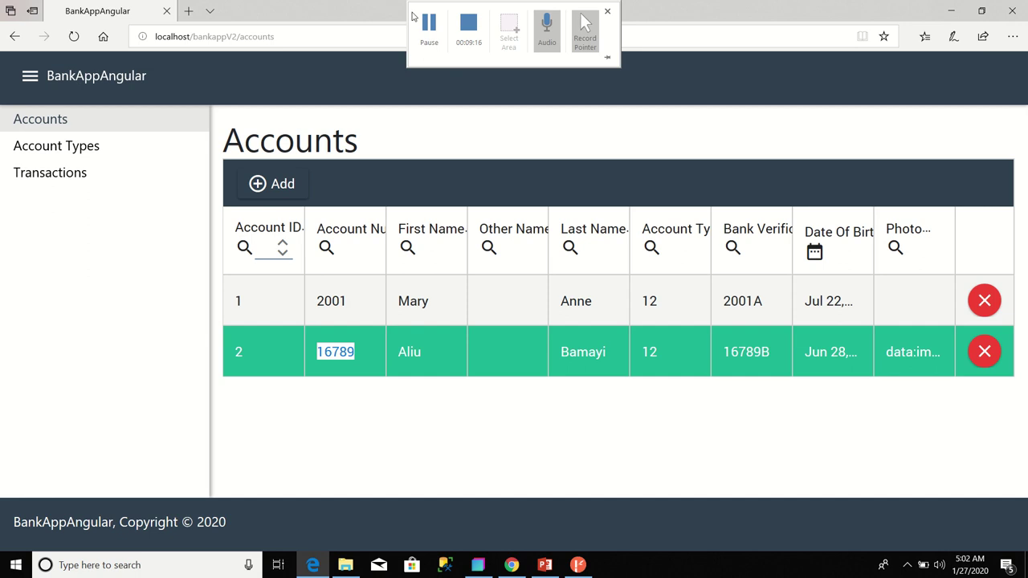